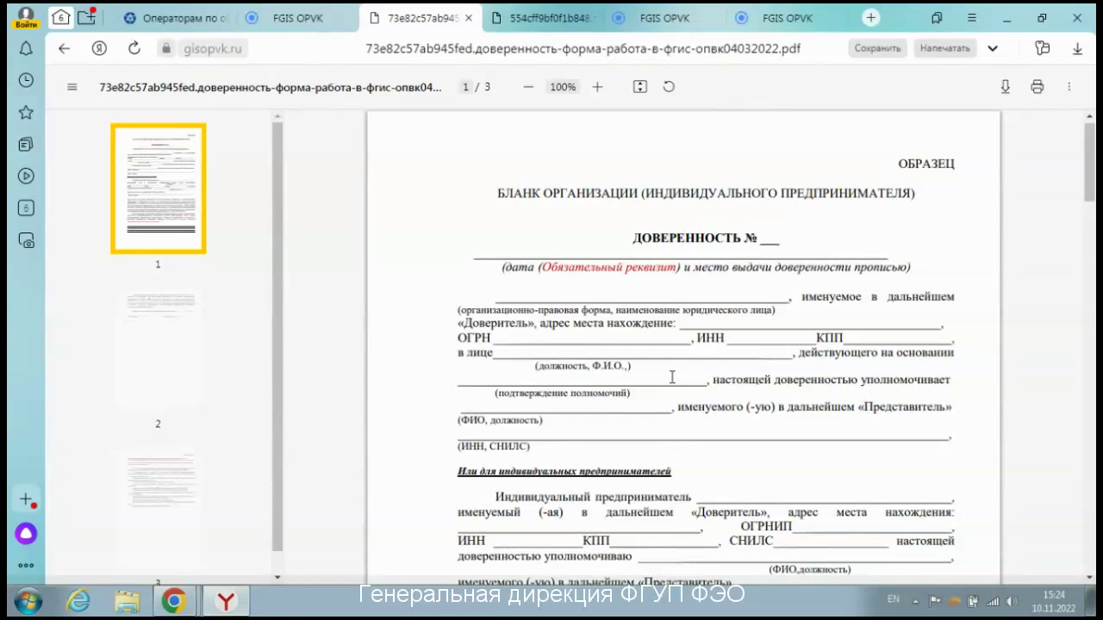
Step: Read through the sample power of attorney, down to the recommended list of representative's actions in Приложение 1
scroll(672, 377, down, 1)
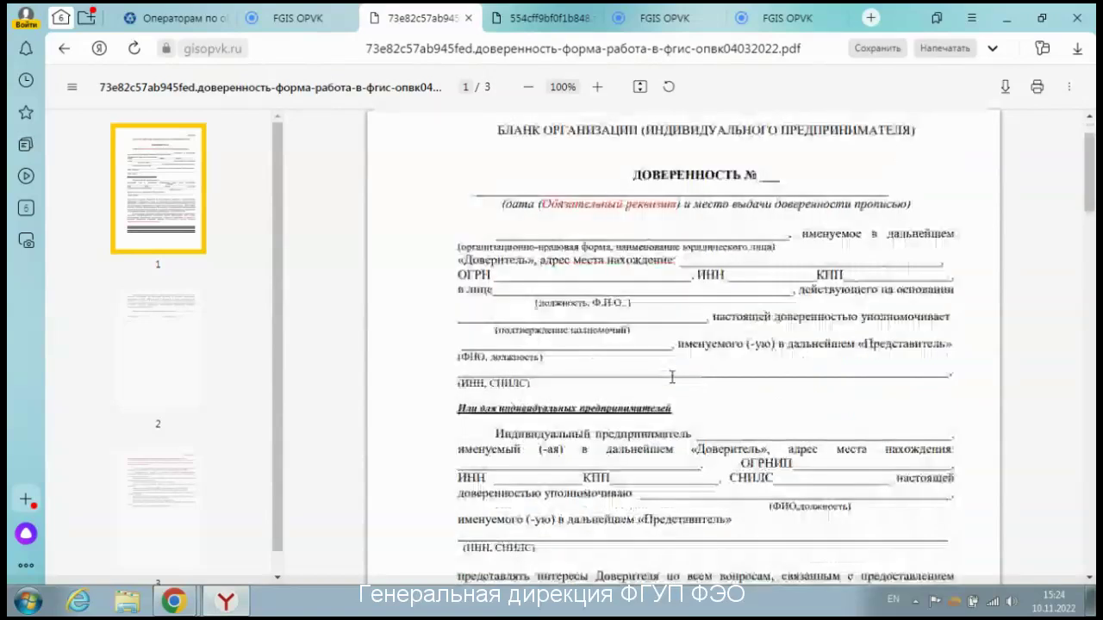
scroll(672, 377, down, 5)
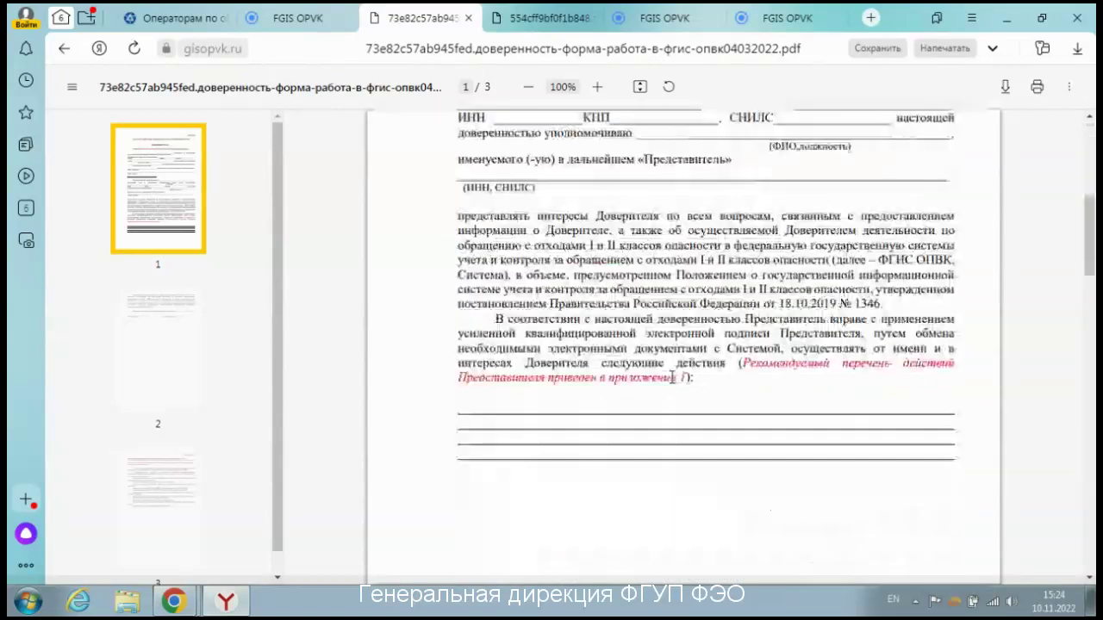
scroll(672, 377, down, 15)
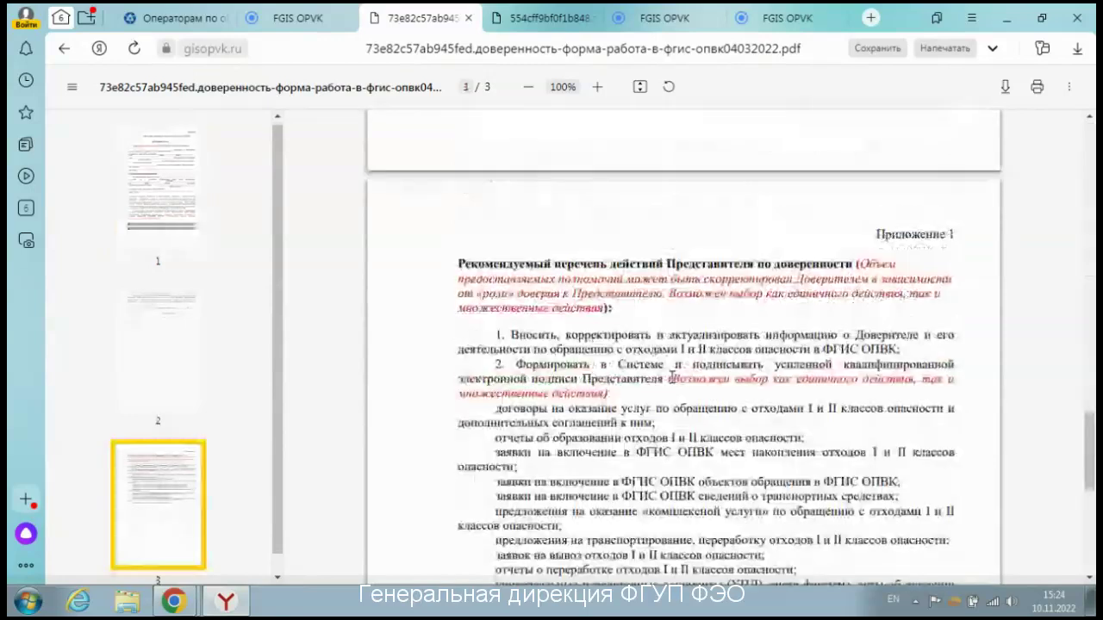
scroll(671, 377, down, 1)
scroll(635, 434, down, 1)
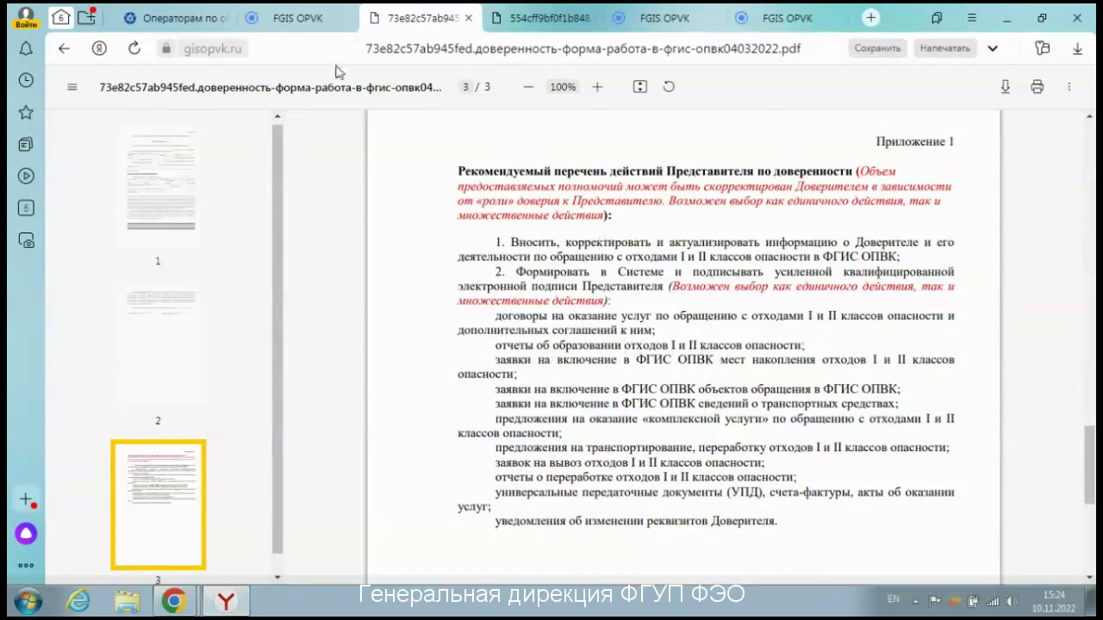
Step: Return to the ФГИС ОПВК sign-in page and accept the Условия использования
click(289, 27)
scroll(961, 398, up, 3)
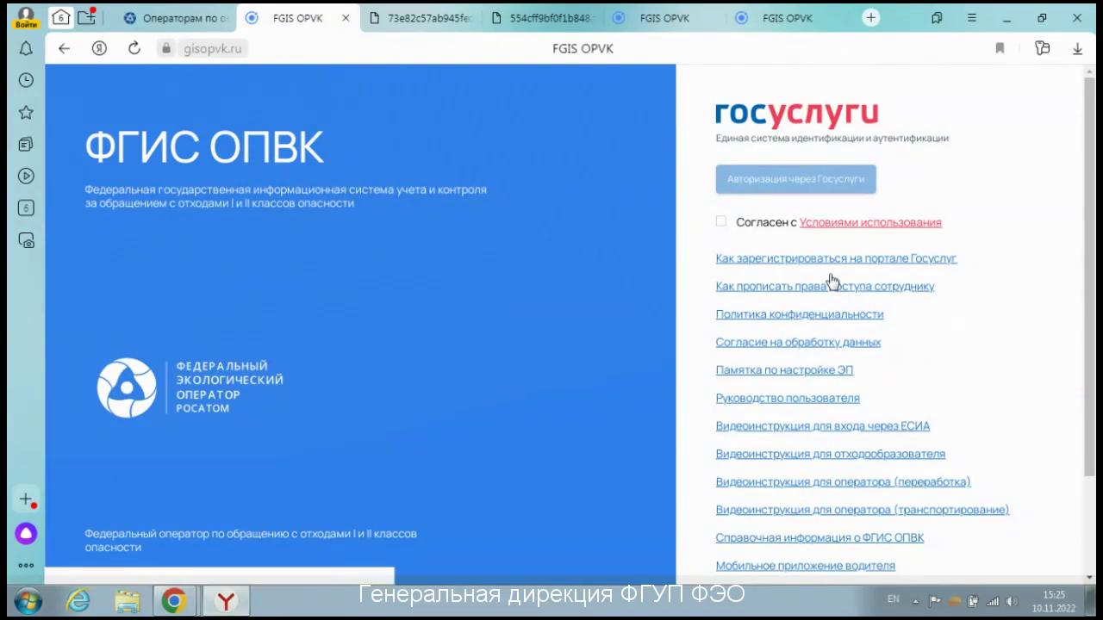
click(769, 227)
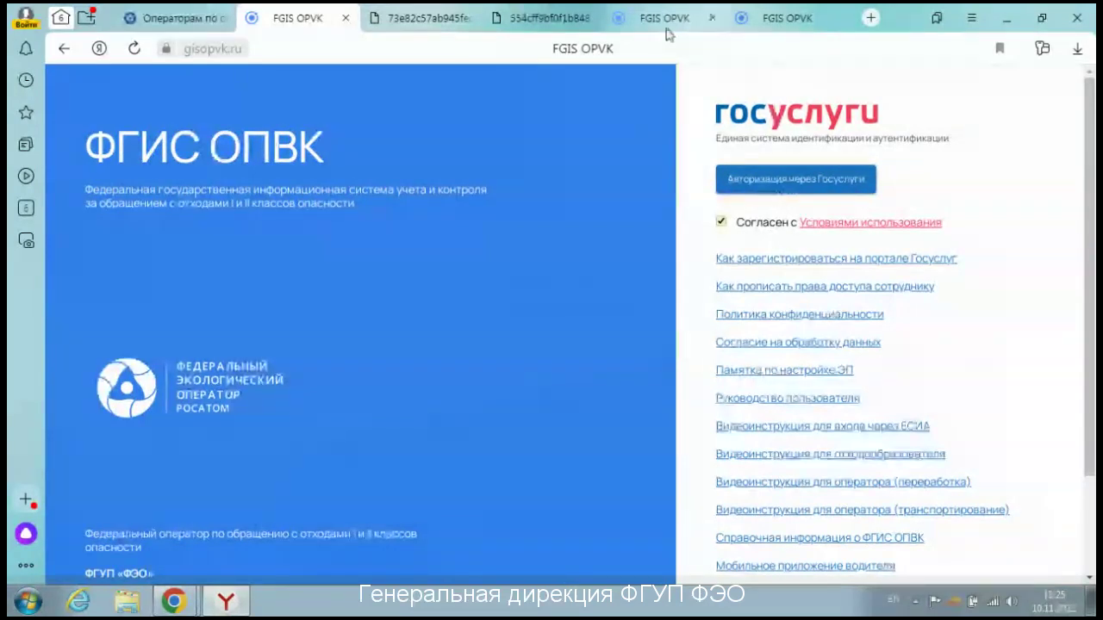
Step: Close the power of attorney and phone directory PDFs, and switch to the open test_oo waste-generator account
click(471, 19)
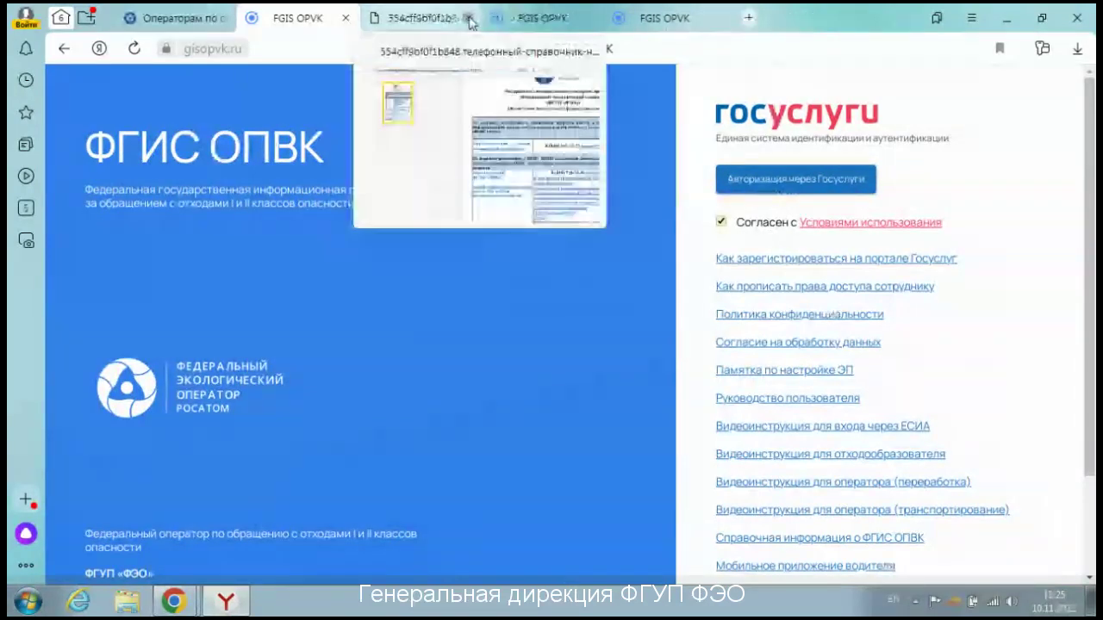
click(470, 19)
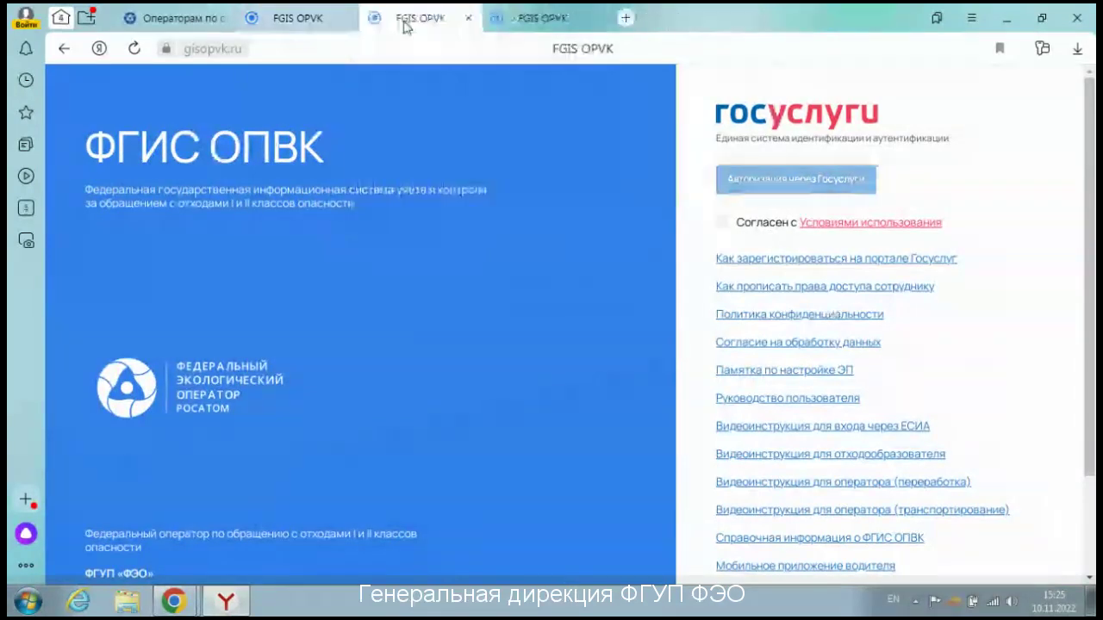
click(488, 19)
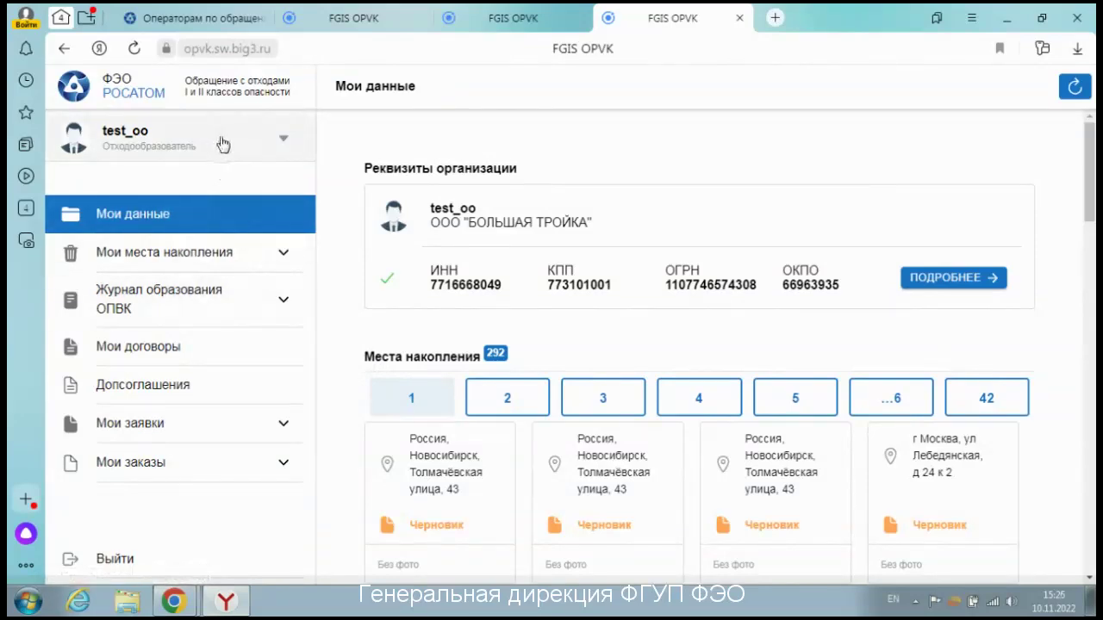
Step: Open the test_oo user profile, review its role, basis of authority and power of attorney details, and close it
click(265, 140)
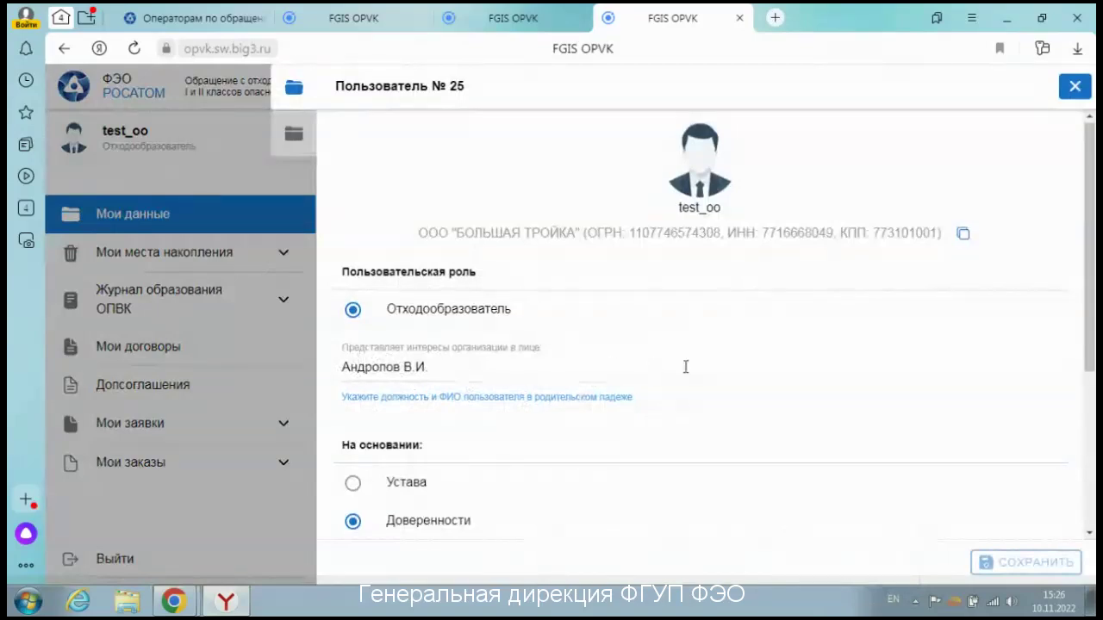
scroll(685, 367, down, 2)
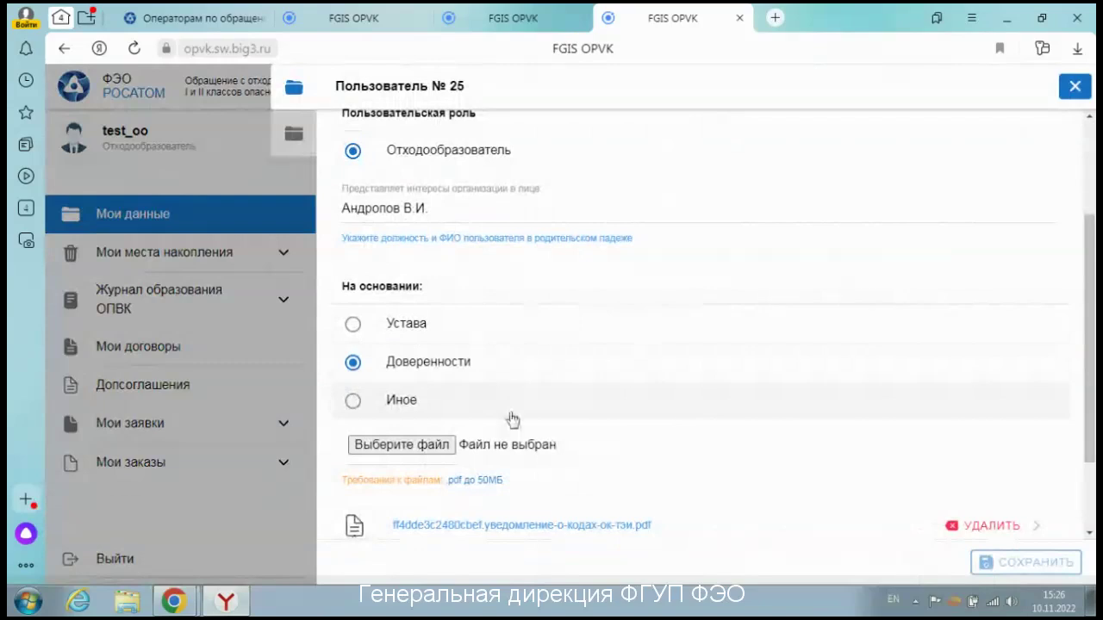
scroll(524, 392, down, 1)
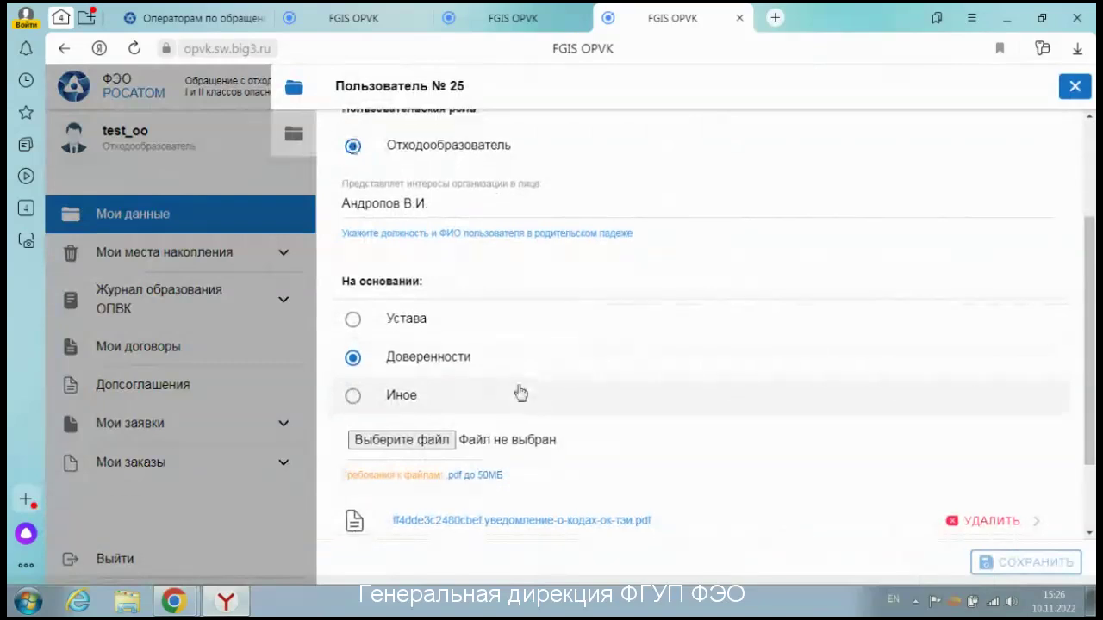
scroll(521, 393, down, 3)
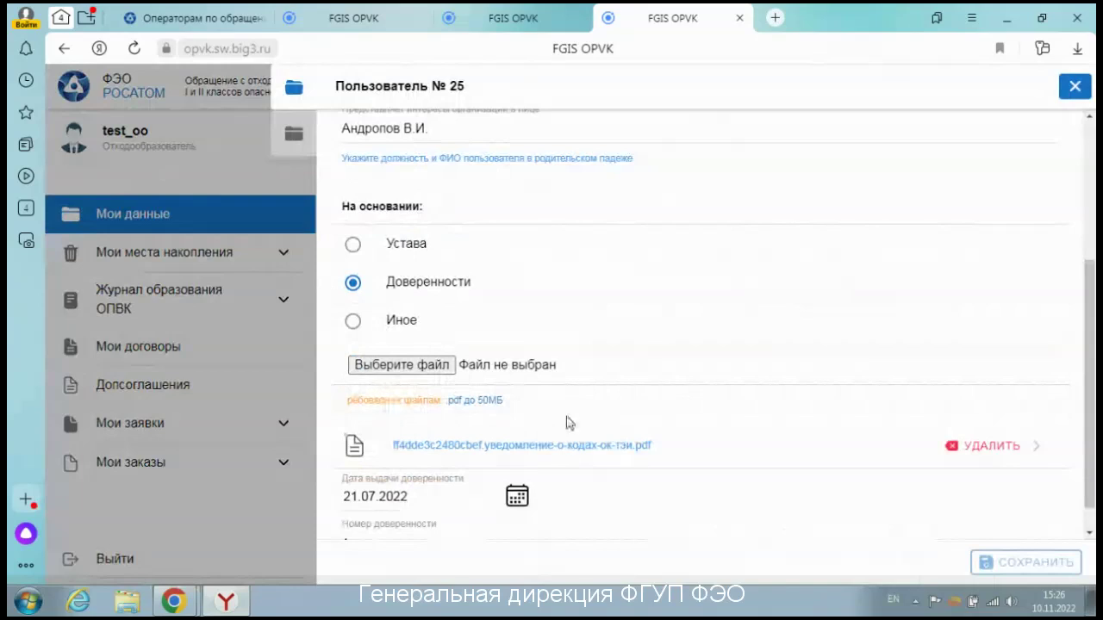
scroll(674, 396, down, 1)
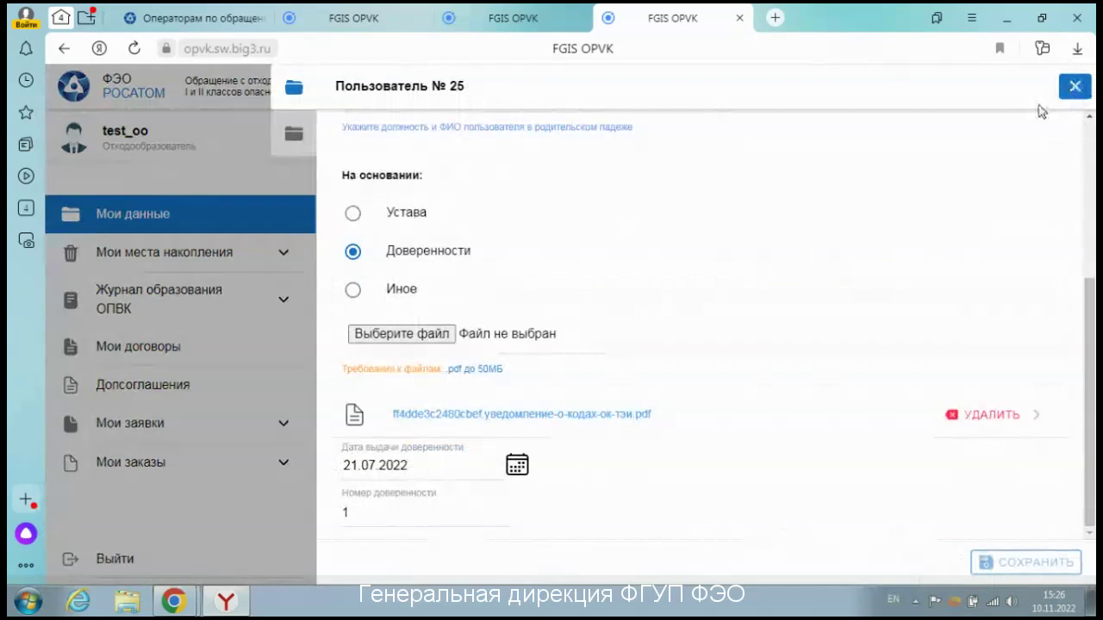
click(1074, 88)
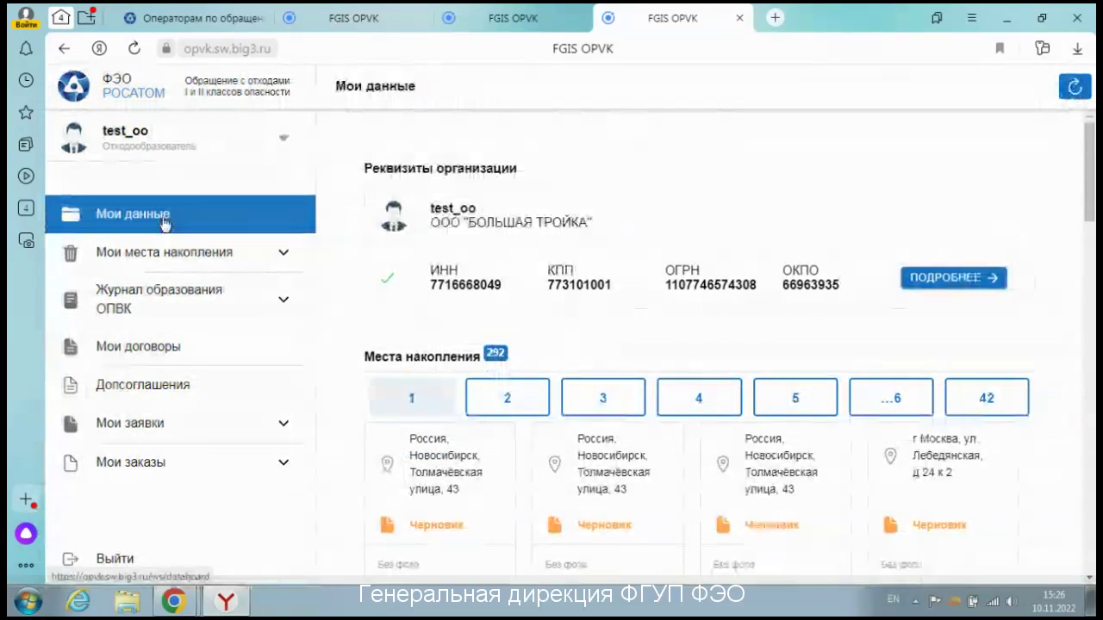
Step: Open the organization's full details from Мои данные, review the payment details and contacts, and close the card
click(980, 285)
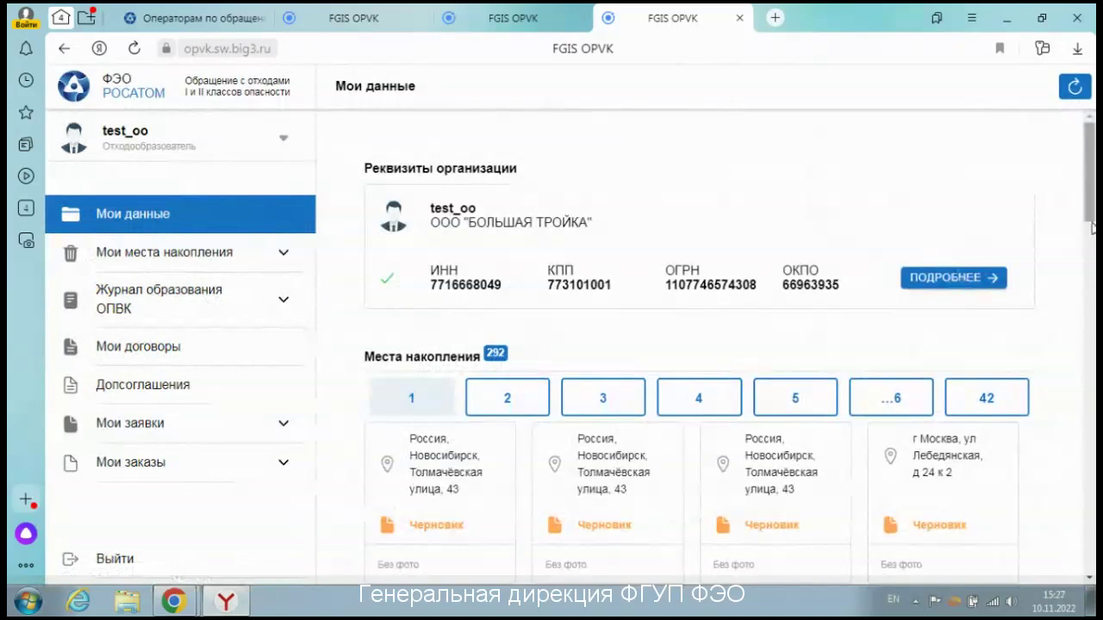
click(971, 281)
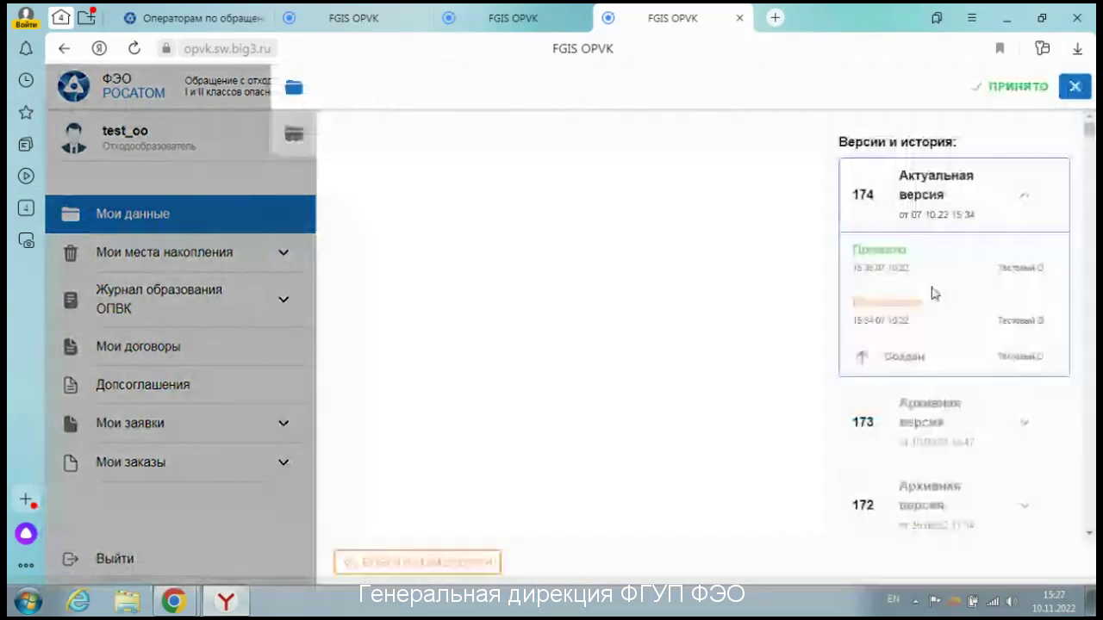
scroll(744, 364, down, 5)
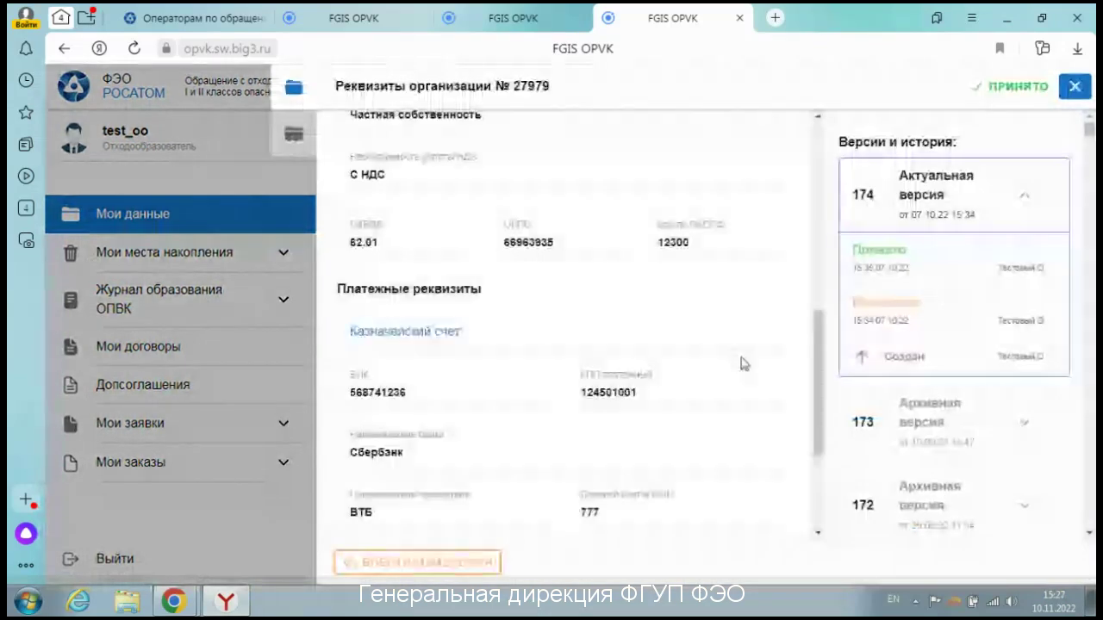
scroll(741, 364, down, 3)
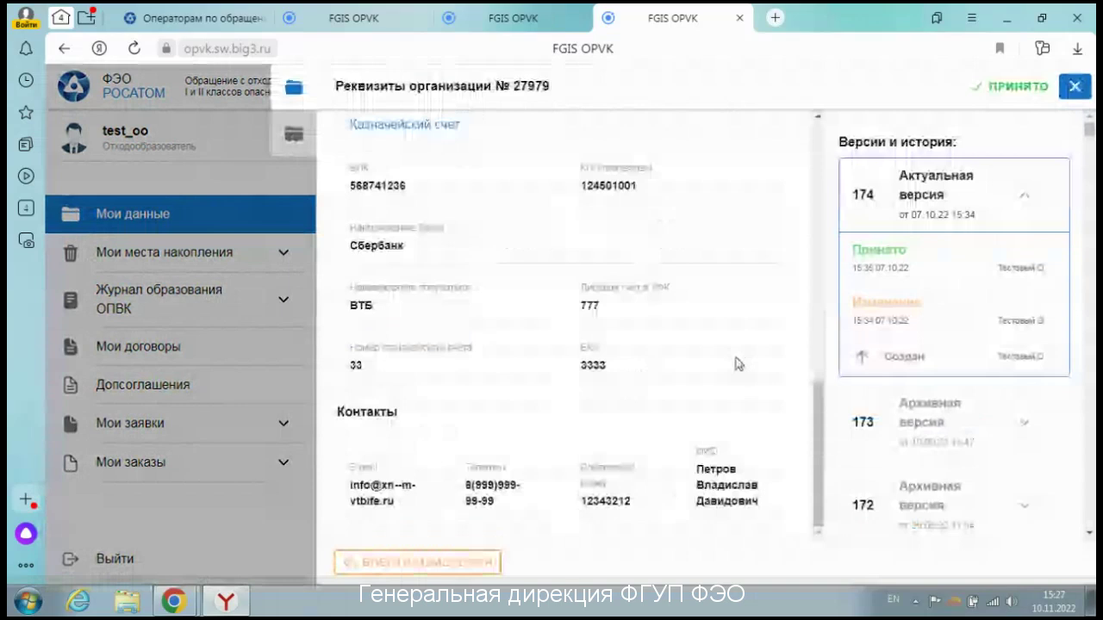
click(1075, 88)
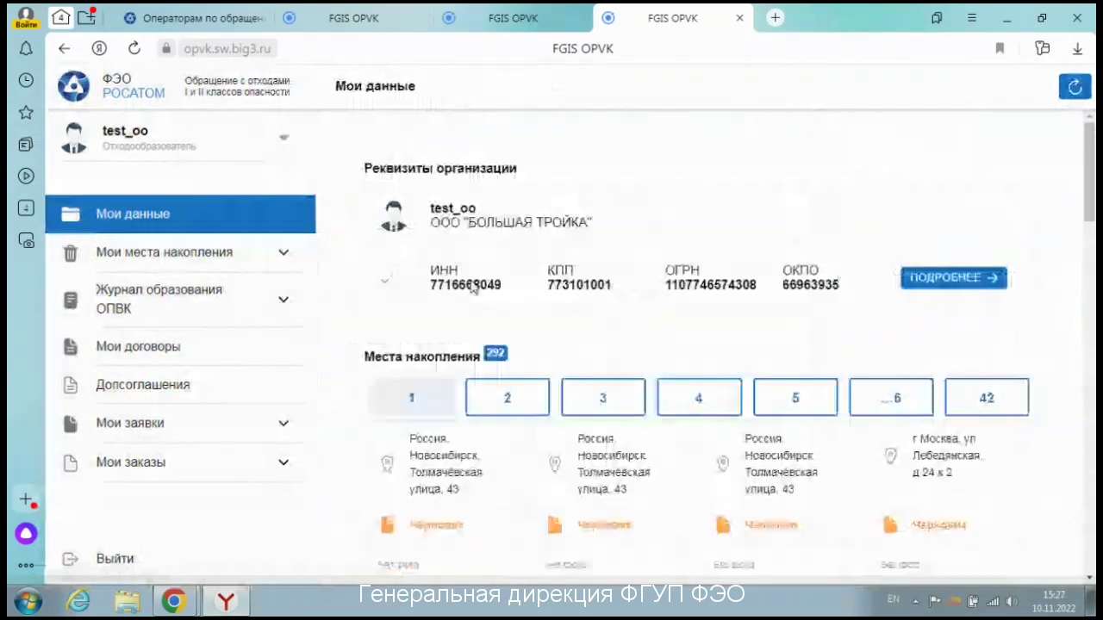
Step: Open the Мои места накопления list and filter it by the data status Принято
click(230, 261)
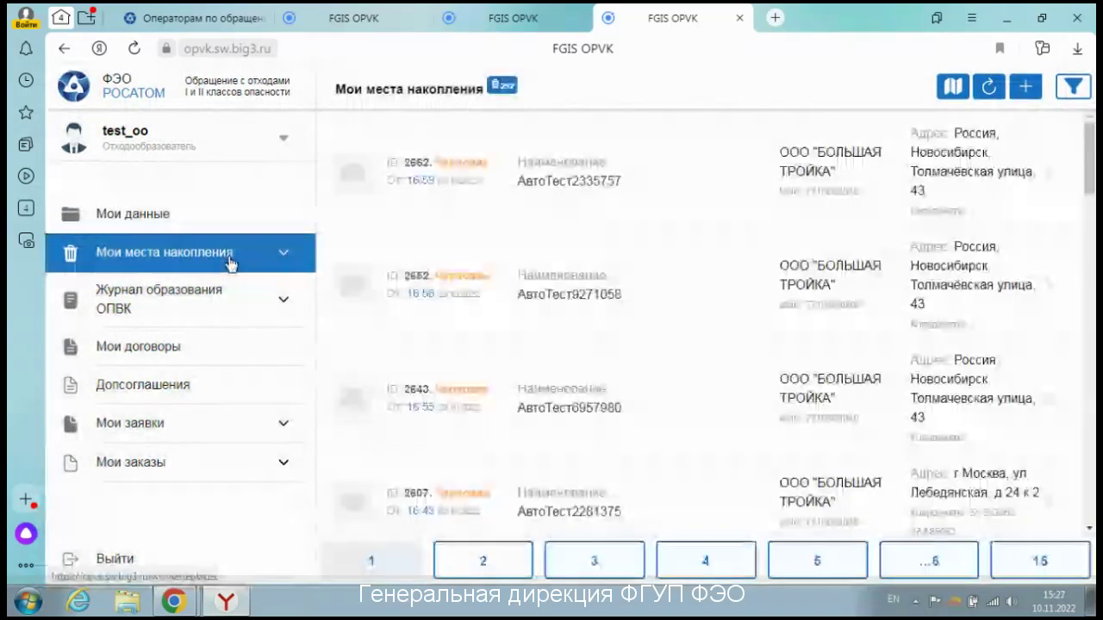
click(1073, 87)
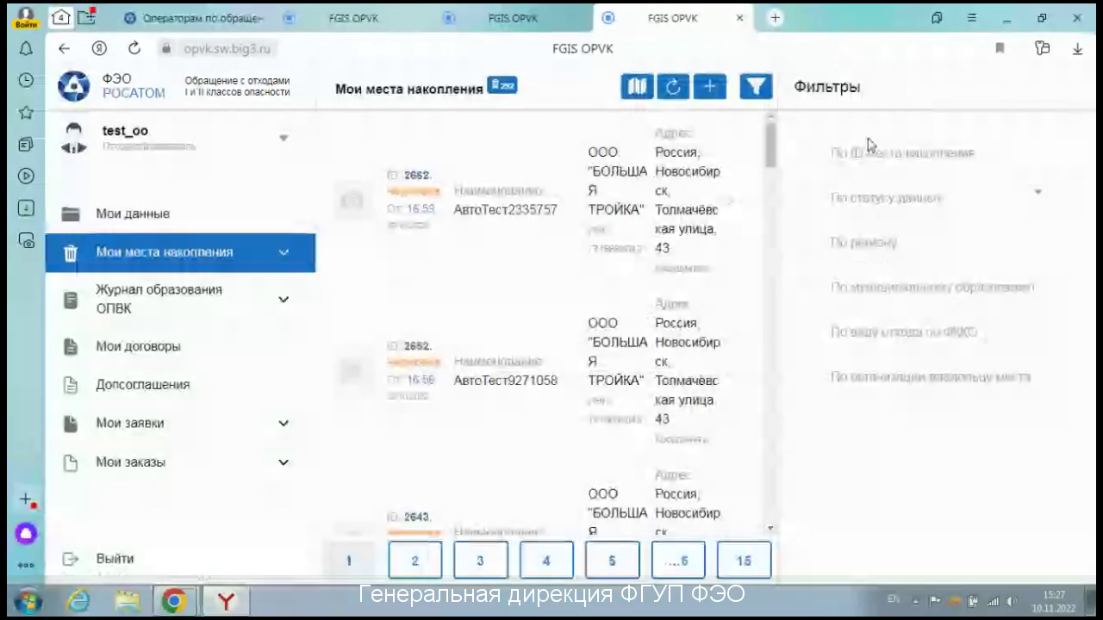
click(712, 87)
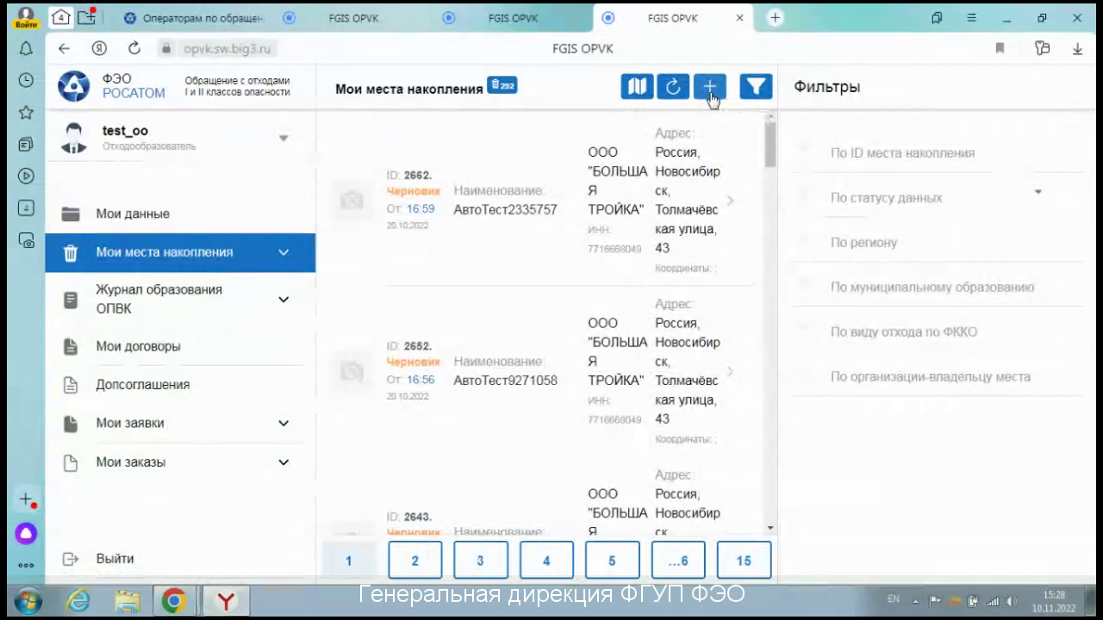
click(1038, 197)
click(481, 353)
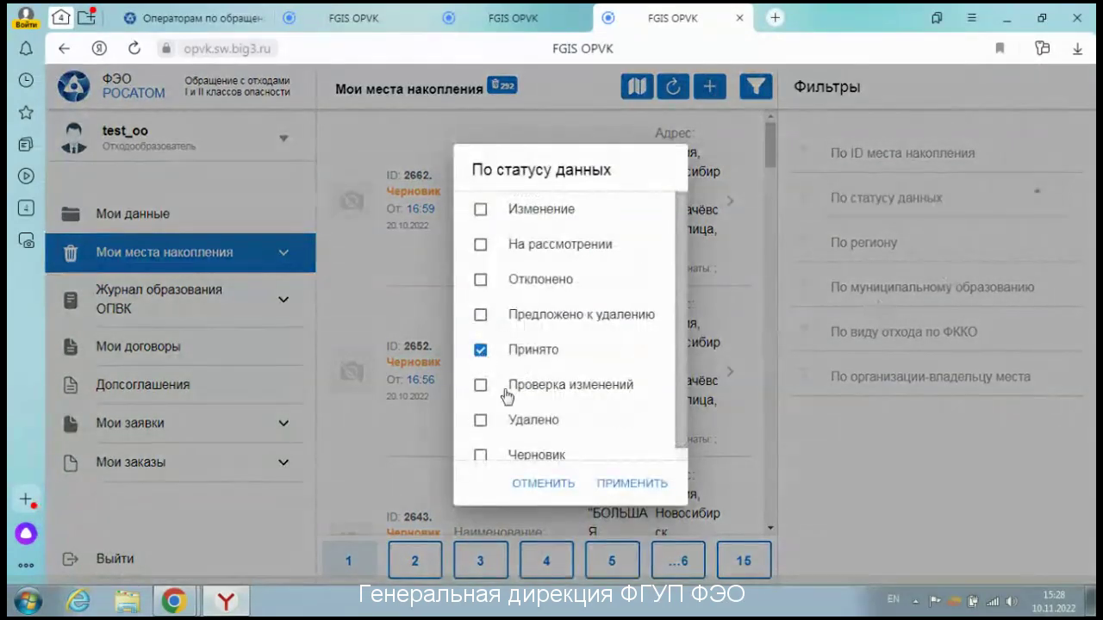
click(636, 485)
click(849, 142)
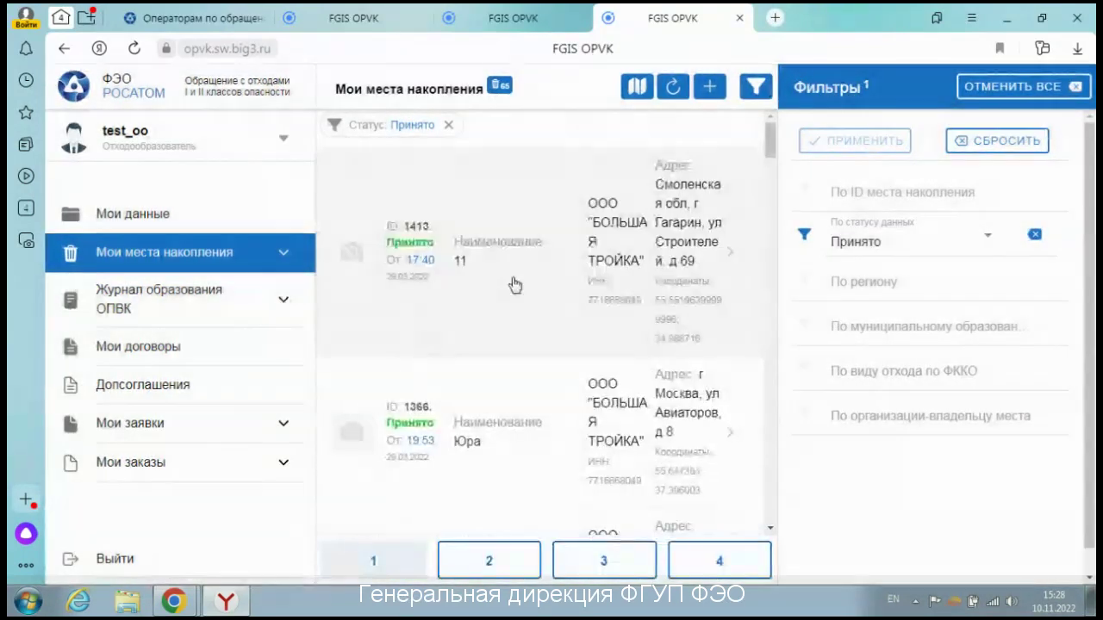
Step: Open accepted accumulation place 1413 and examine its map location, address, coordinates and storage capacities for class 1 and 2 waste
click(416, 245)
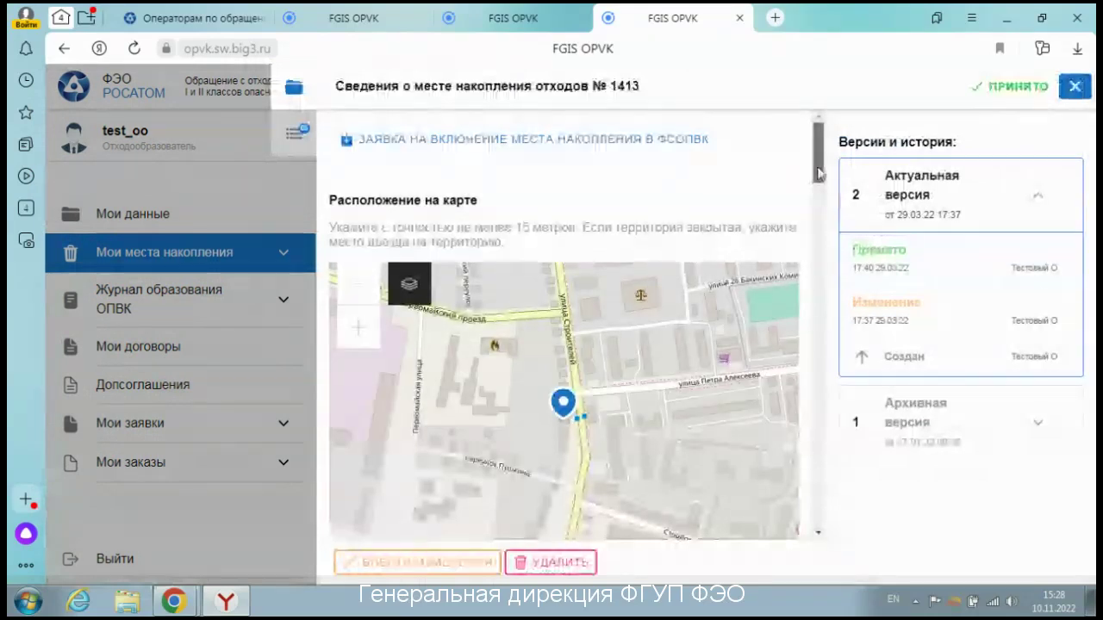
drag(819, 173, 832, 204)
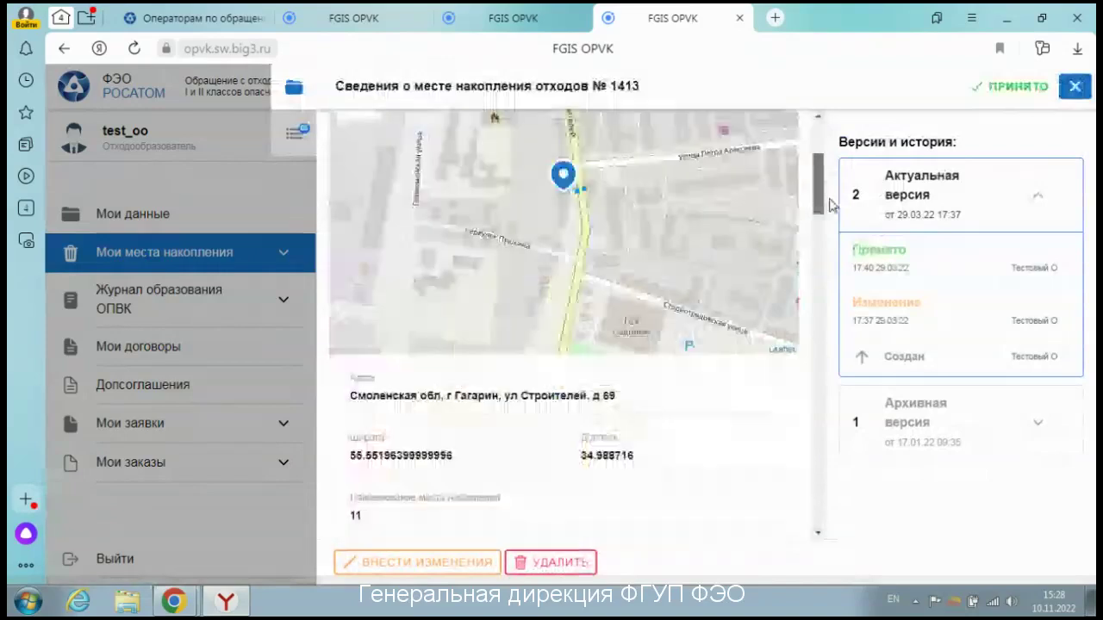
scroll(541, 162, down, 1)
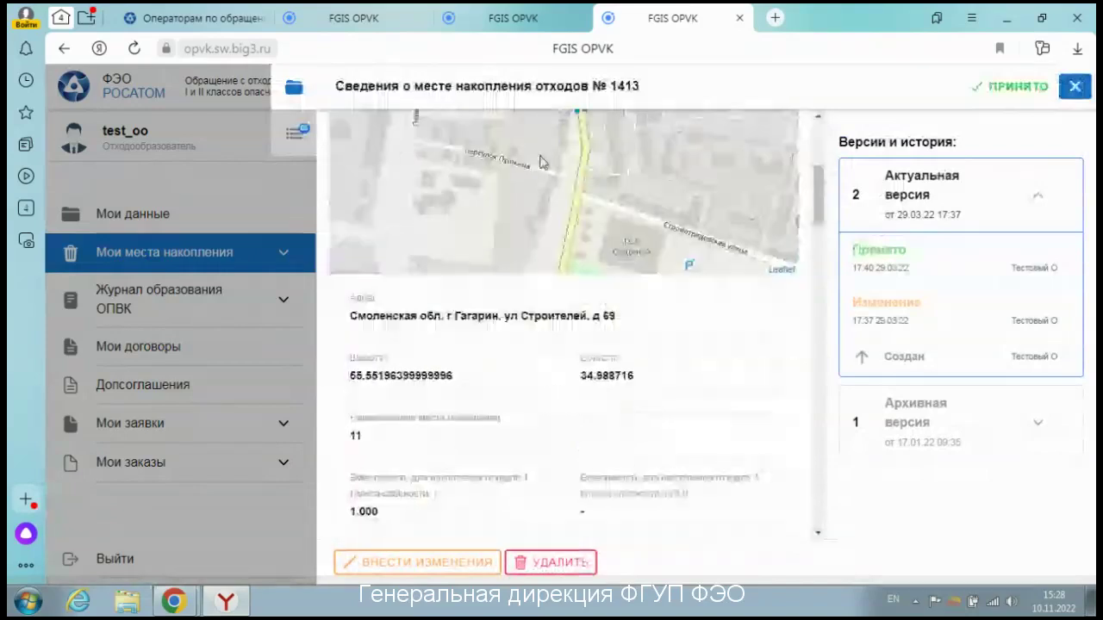
scroll(541, 162, up, 2)
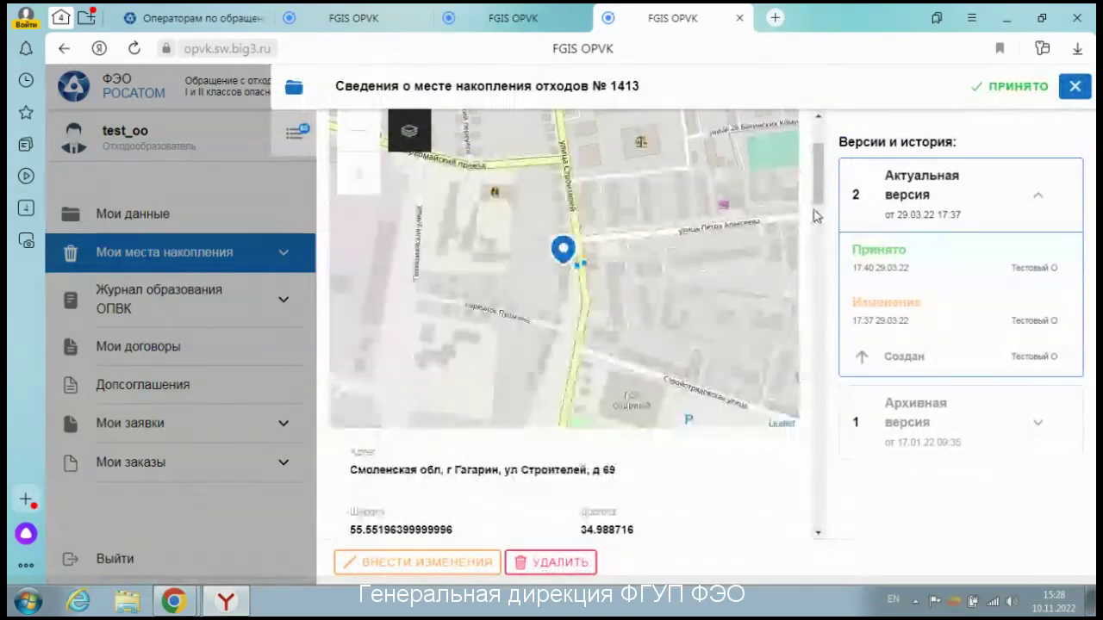
scroll(819, 224, down, 3)
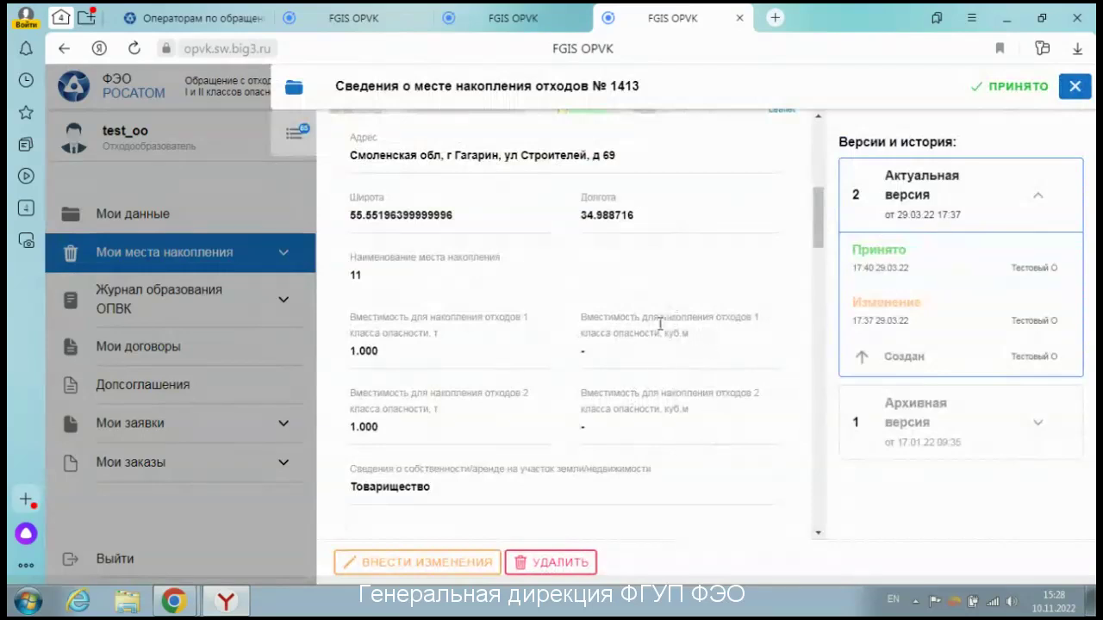
scroll(538, 394, down, 1)
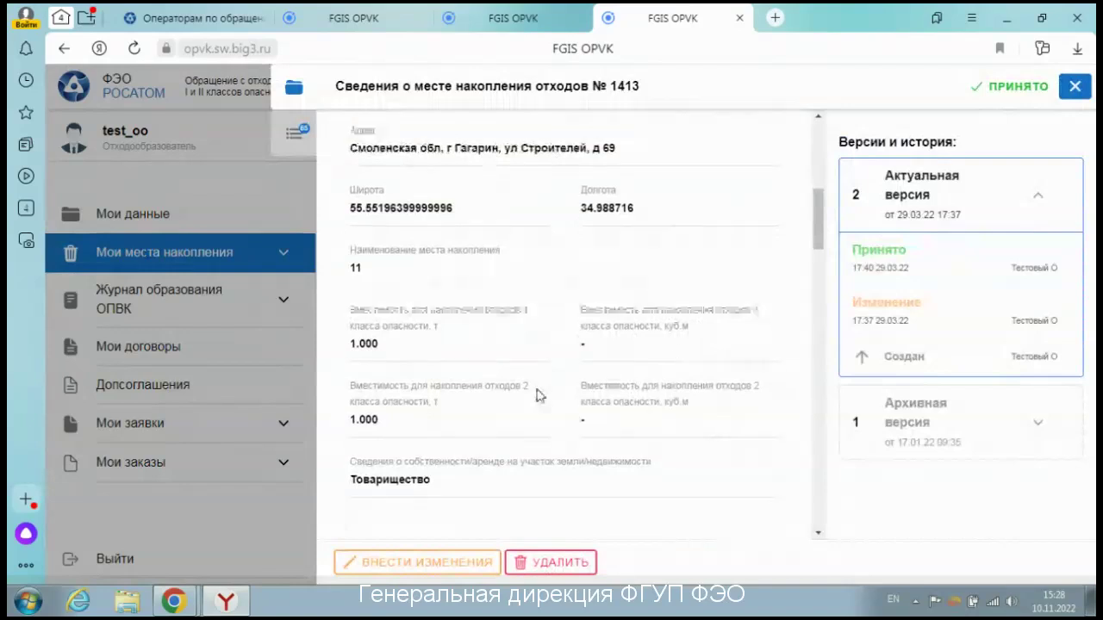
Step: Examine the accumulation place's property information, municipality, vehicle access restrictions and additional restrictions
scroll(536, 394, down, 3)
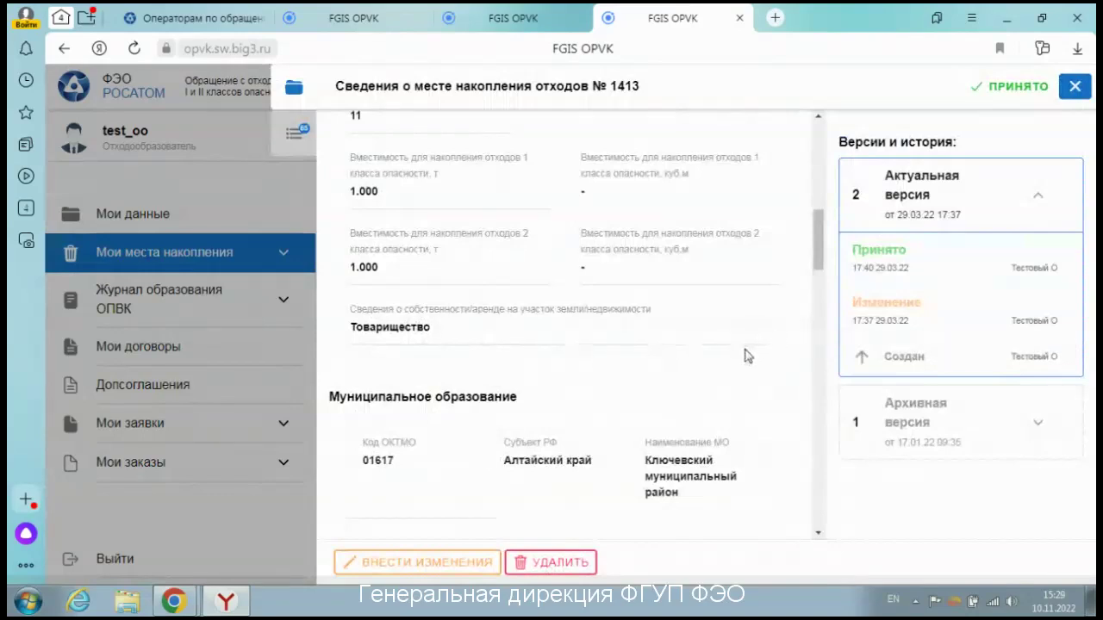
scroll(745, 354, down, 3)
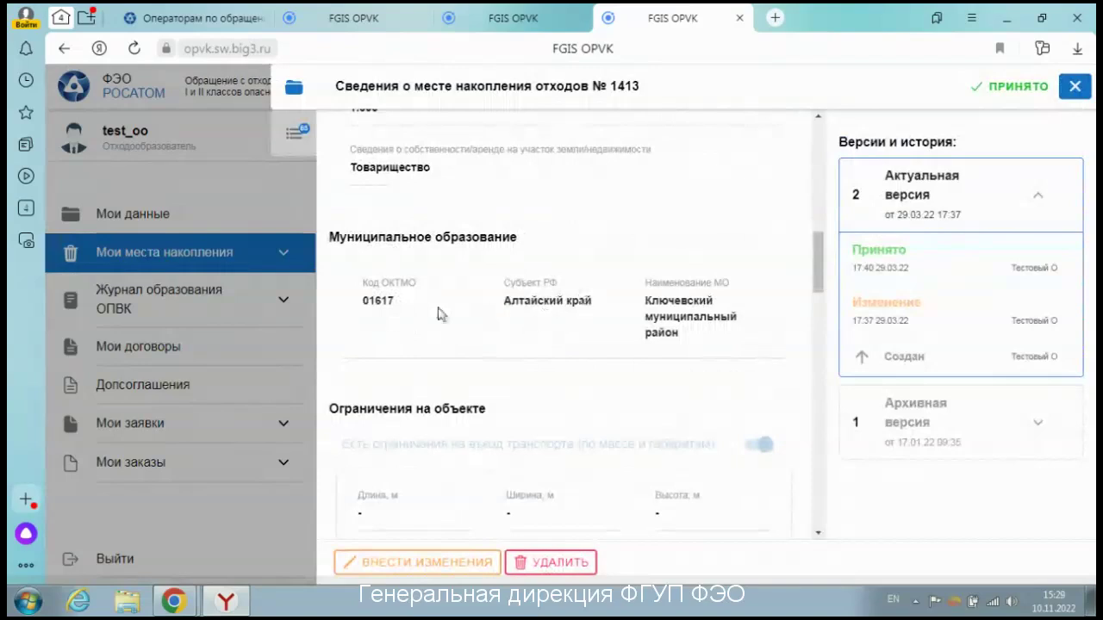
scroll(600, 334, down, 2)
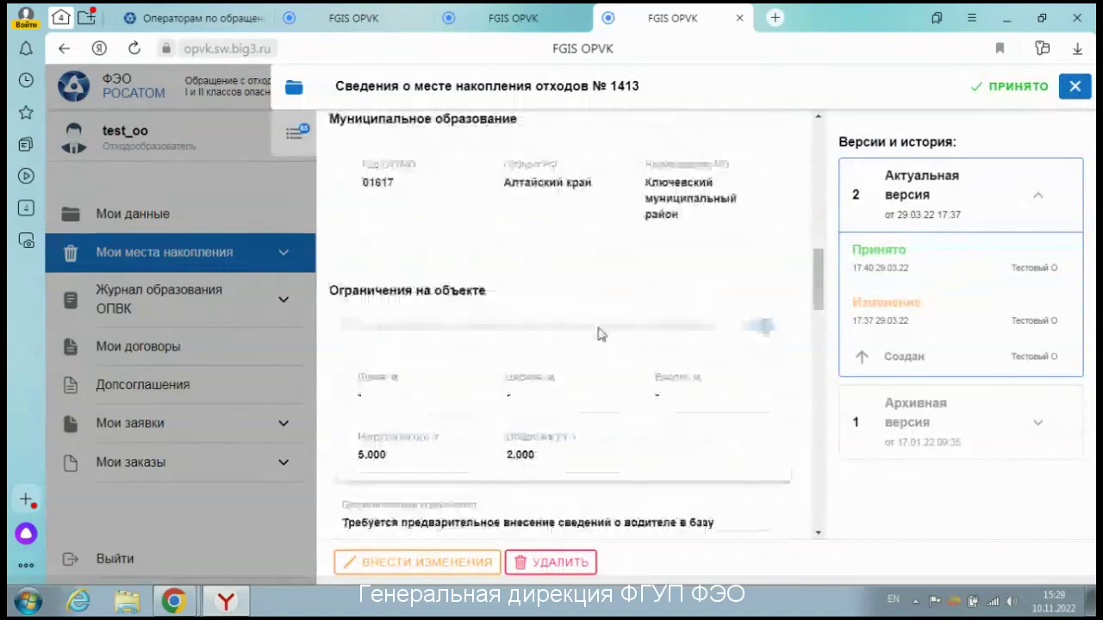
scroll(600, 334, down, 2)
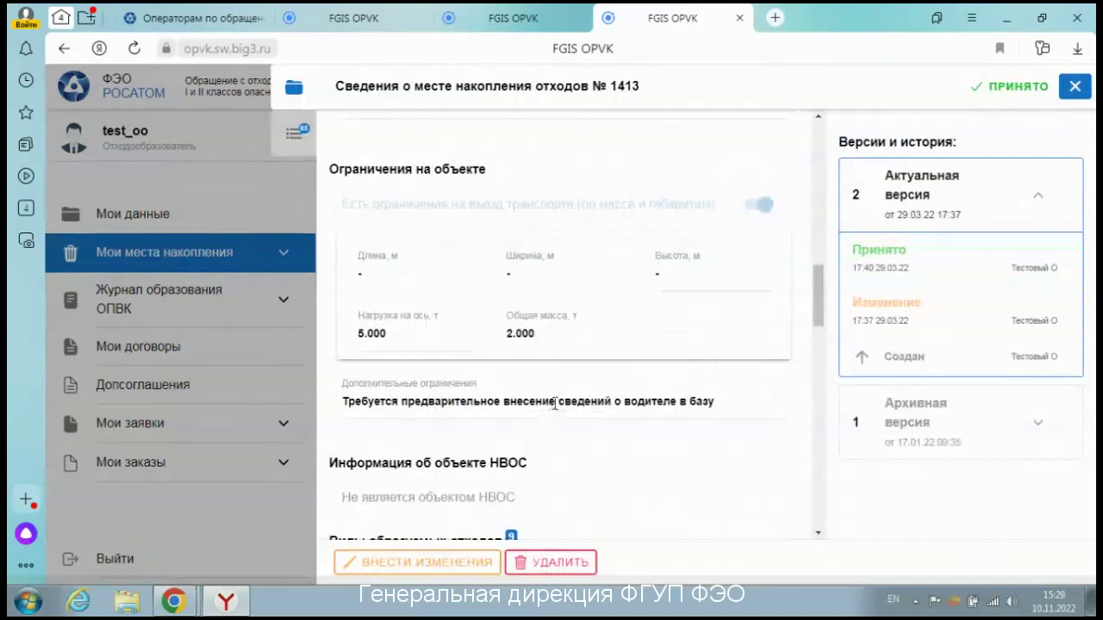
Step: Review the НВОС object information and expand the first generated waste type, mercury and fluorescent lamps, to examine its hazard class and waste passport
scroll(555, 404, down, 1)
scroll(555, 403, down, 3)
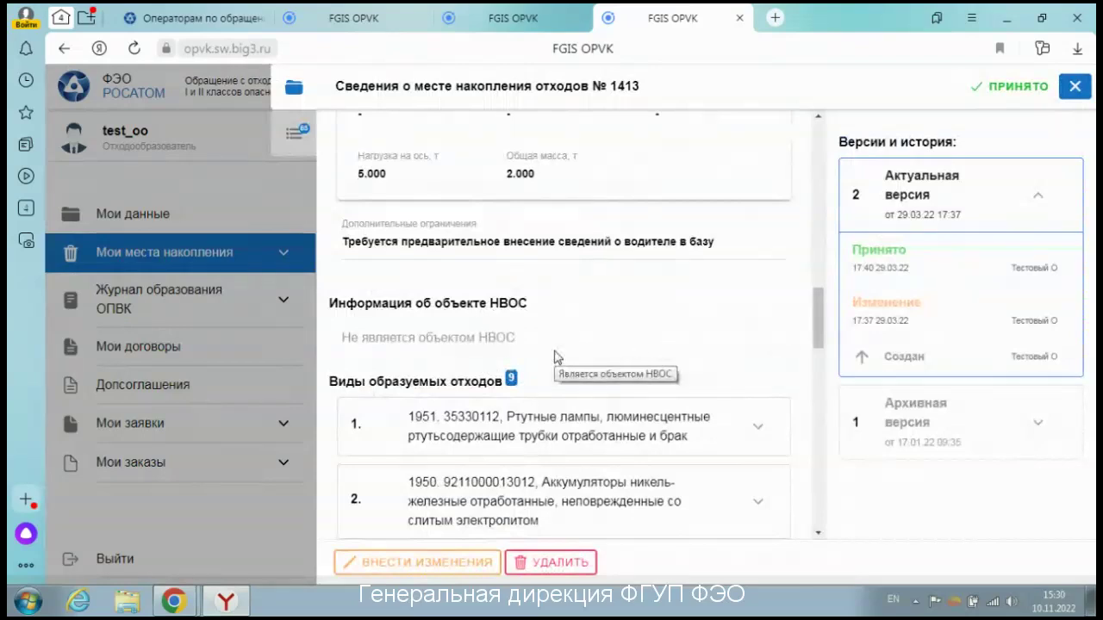
click(761, 435)
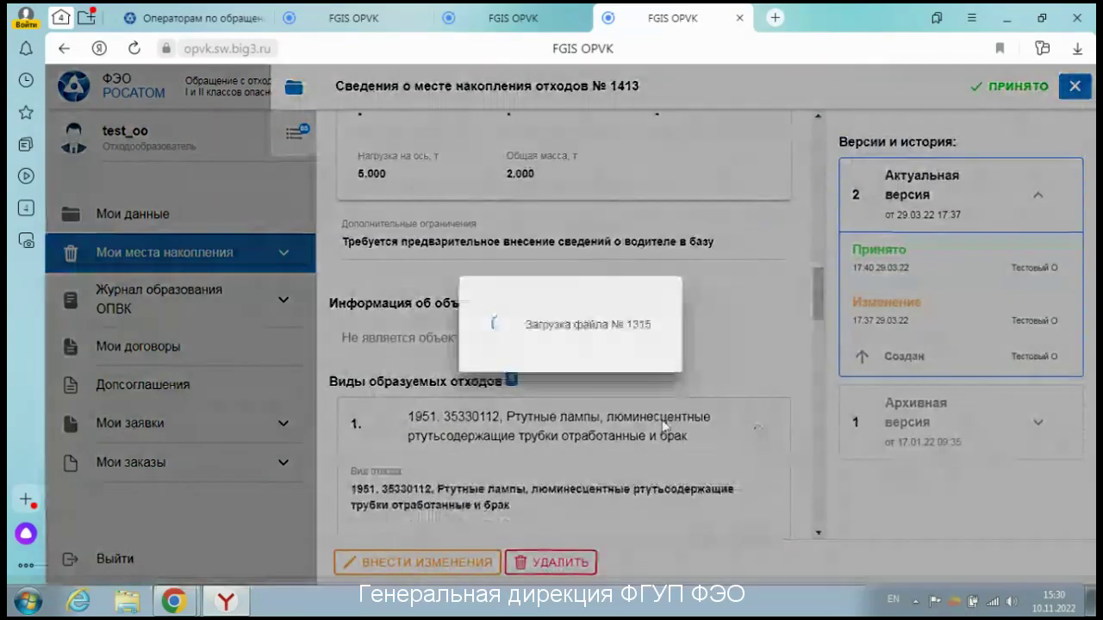
scroll(663, 427, down, 5)
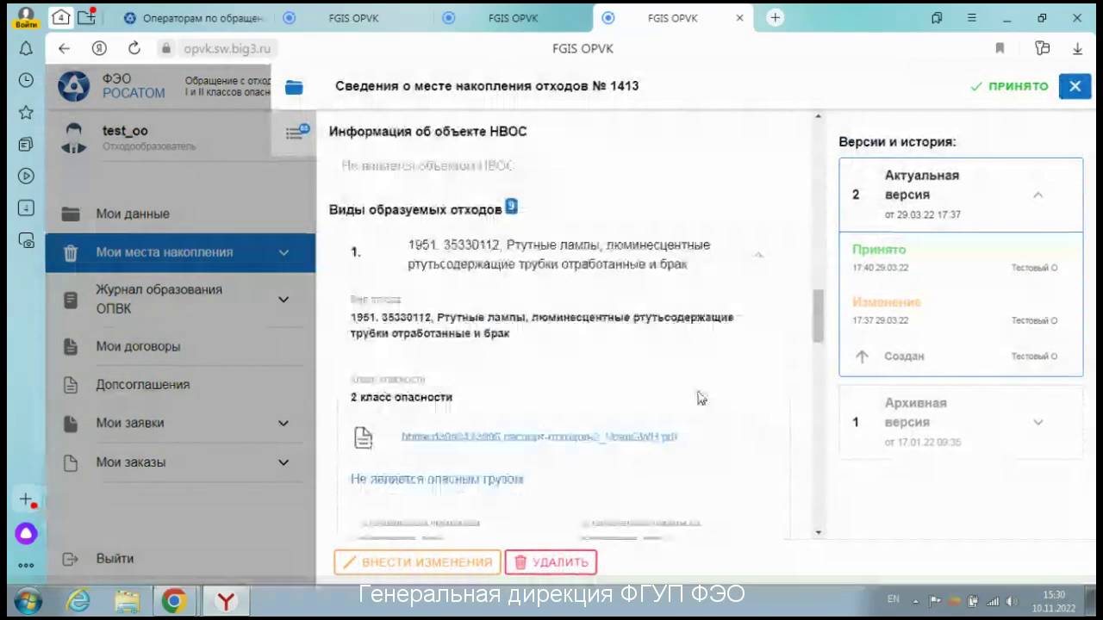
scroll(491, 379, down, 1)
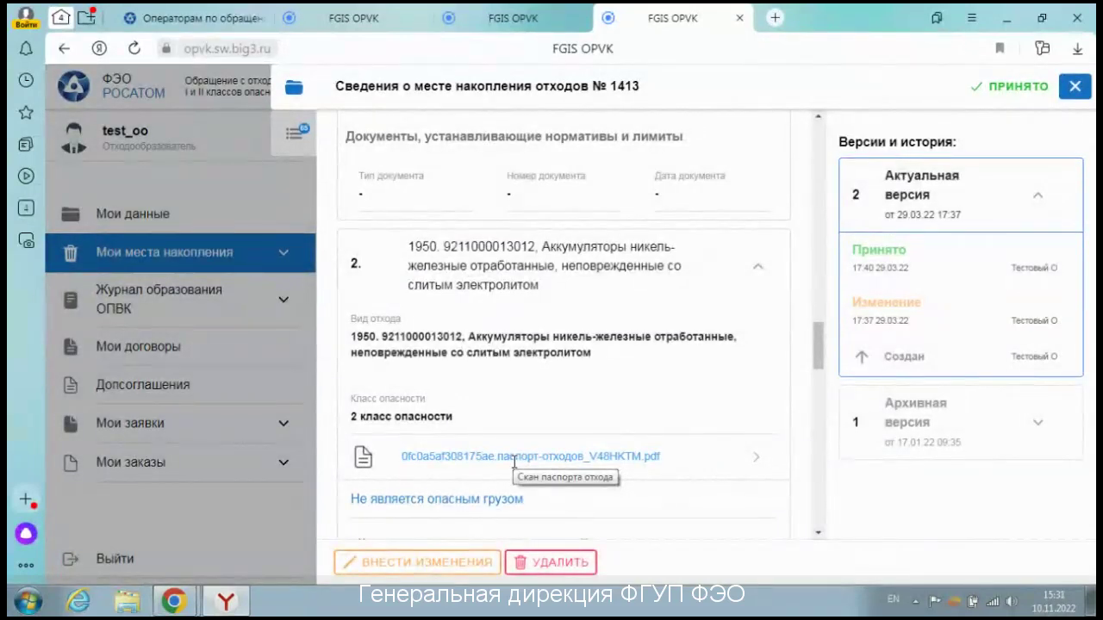
Step: Examine the nickel-iron battery waste entry's passport scan, generation norms, placement limits and supporting documents, and look over the following waste types
scroll(528, 441, down, 3)
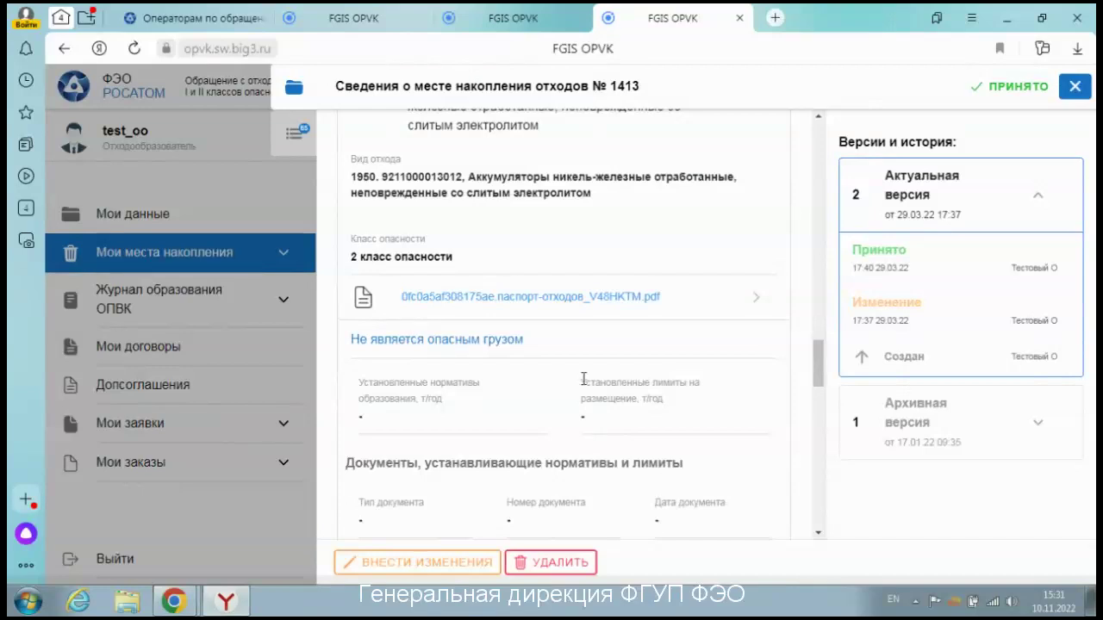
scroll(584, 379, down, 1)
scroll(584, 379, down, 1)
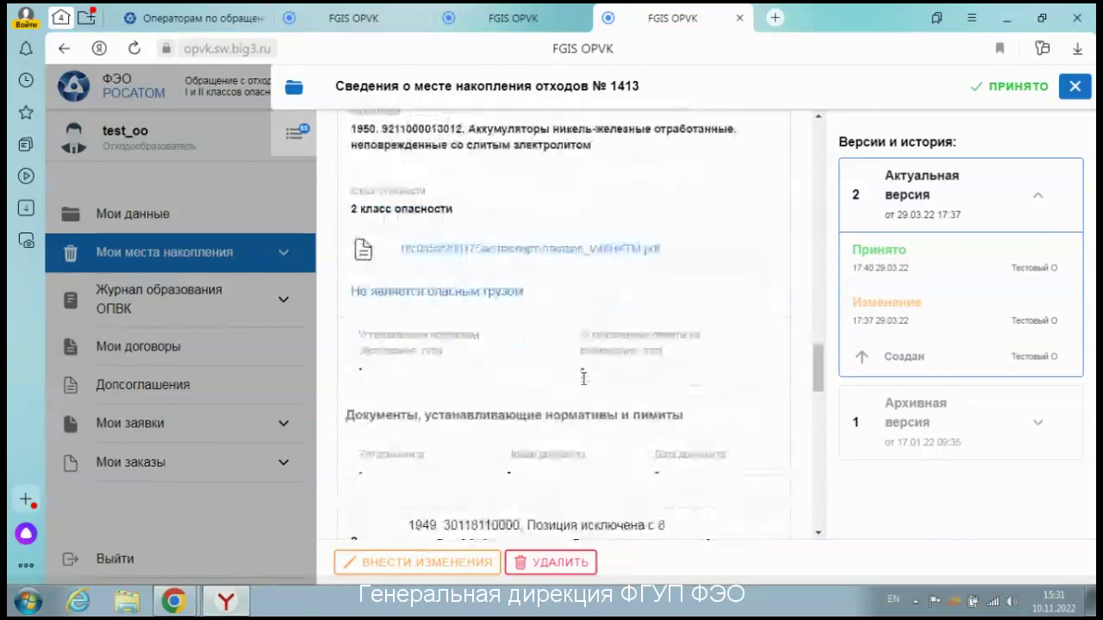
scroll(584, 379, down, 3)
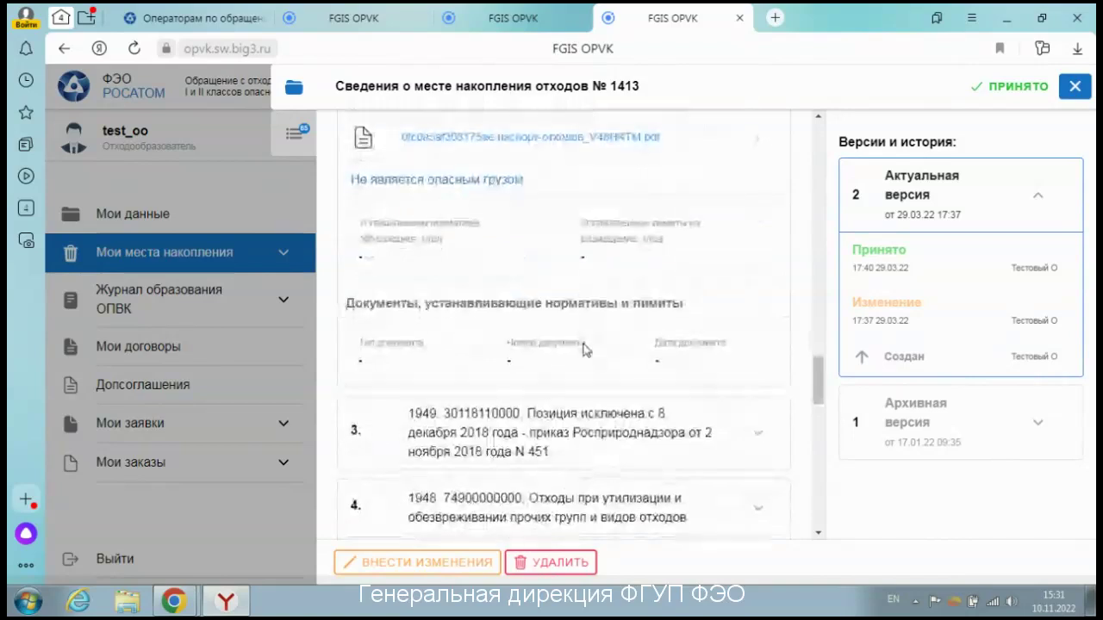
scroll(584, 349, down, 4)
Step: Review the weekly access schedule for loading ОПВК and the contacts of the accumulation place, and close its card
scroll(583, 344, down, 10)
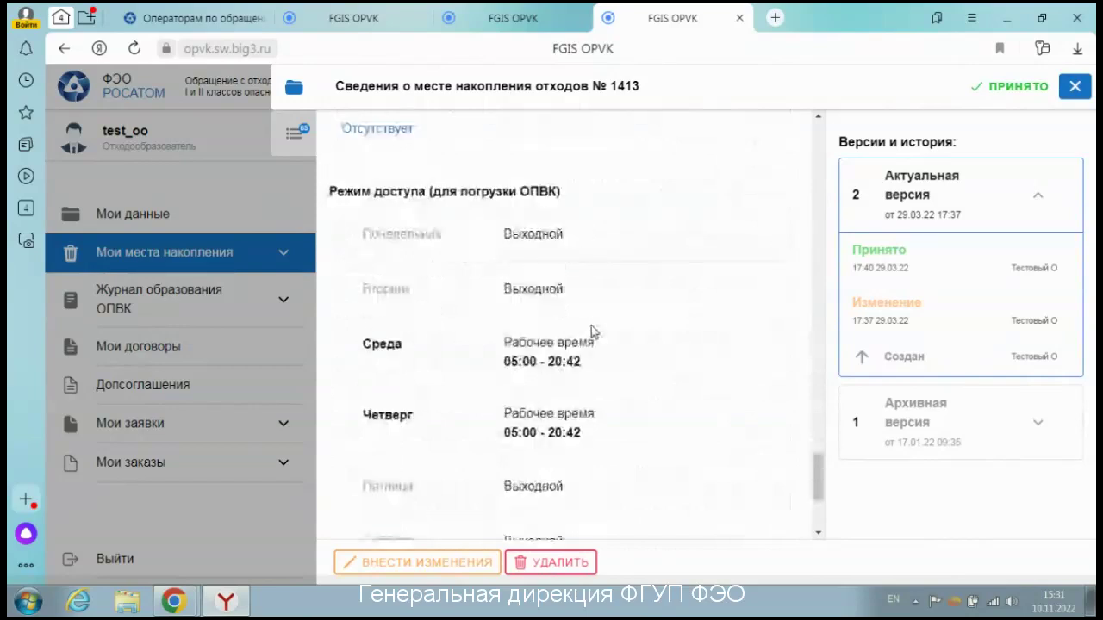
scroll(592, 332, down, 2)
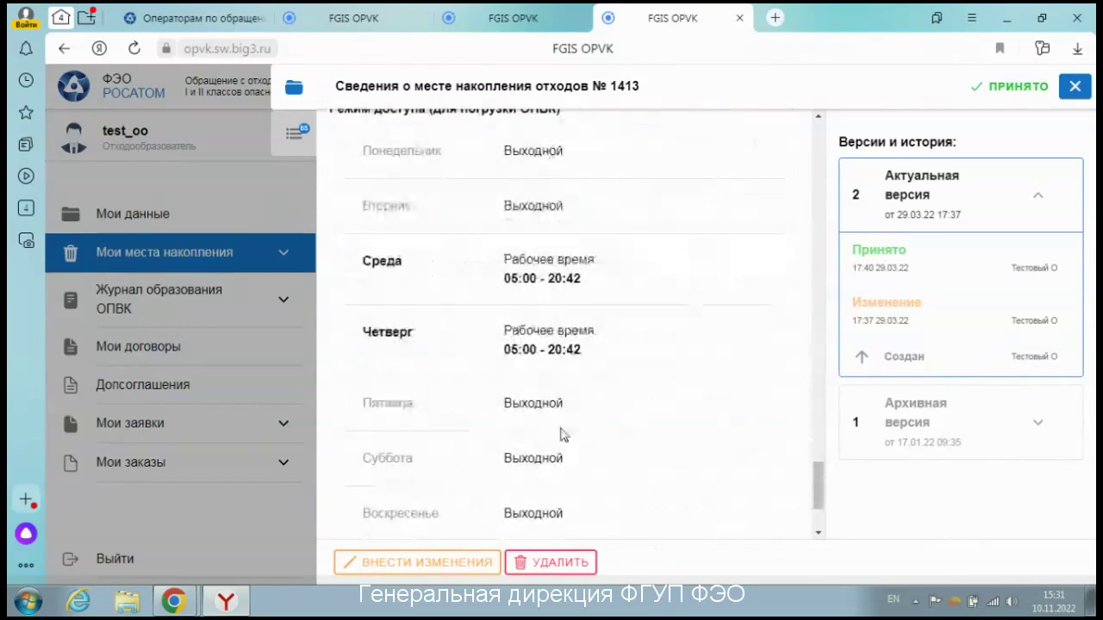
scroll(601, 379, down, 1)
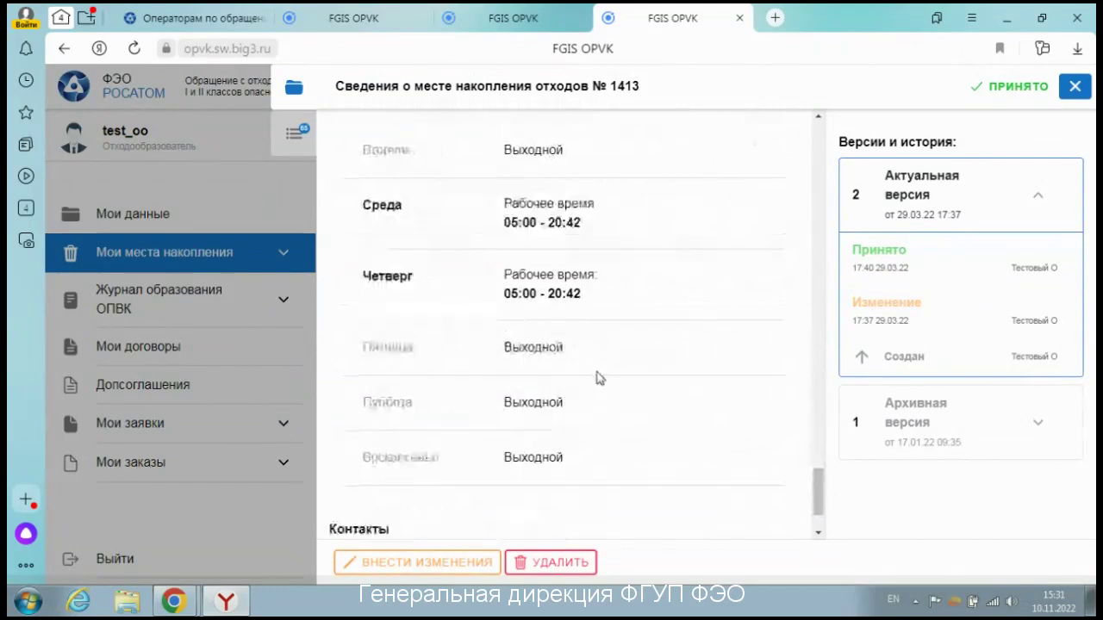
scroll(600, 378, down, 2)
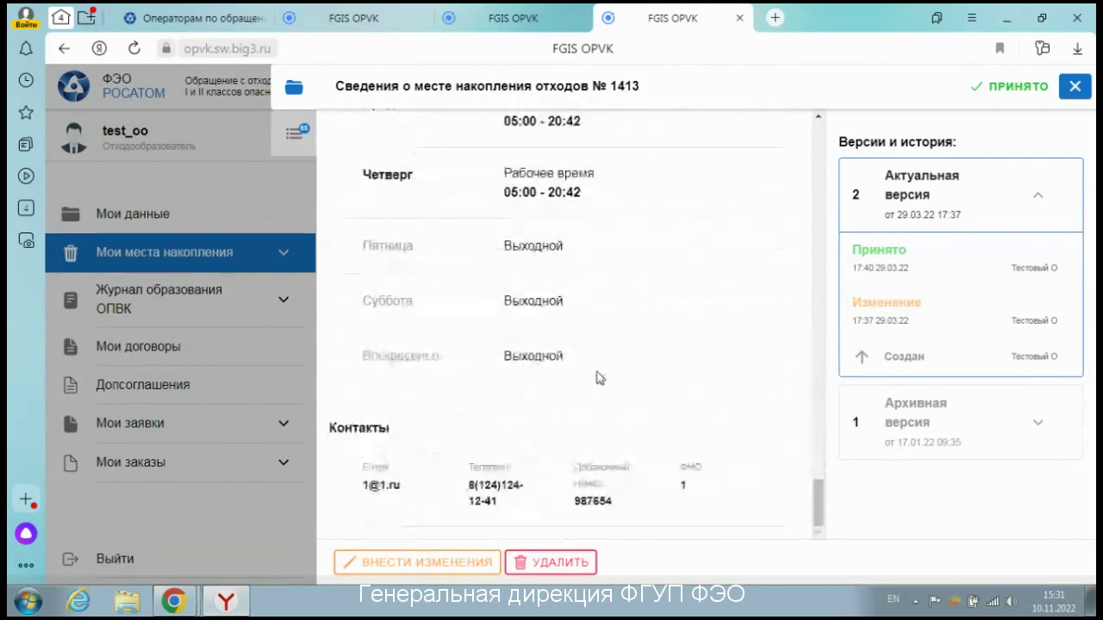
scroll(547, 361, up, 1)
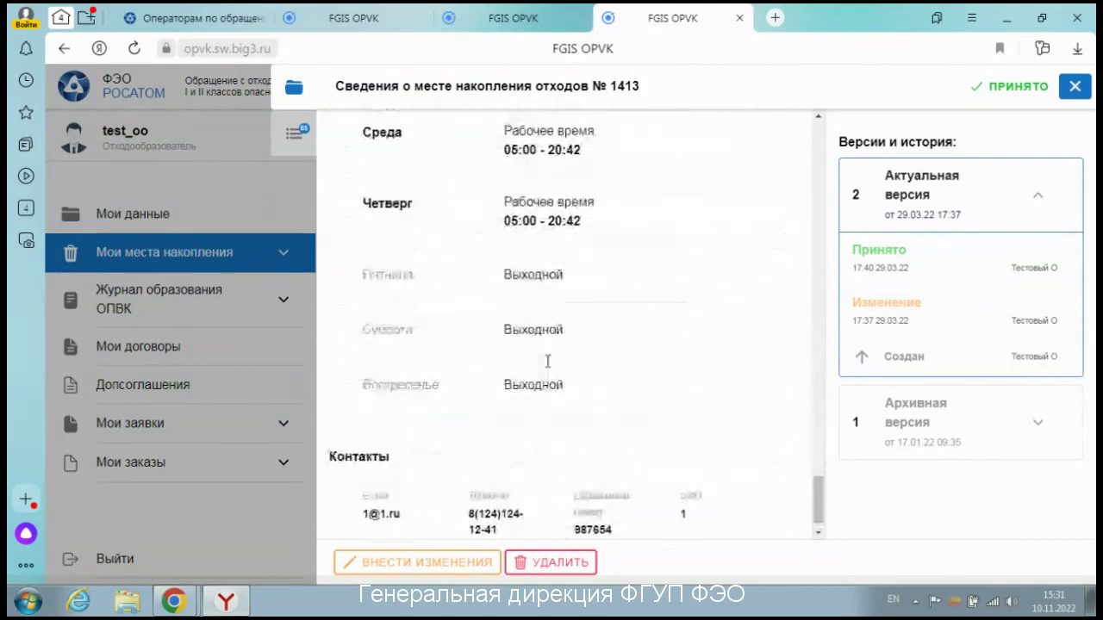
scroll(547, 361, down, 1)
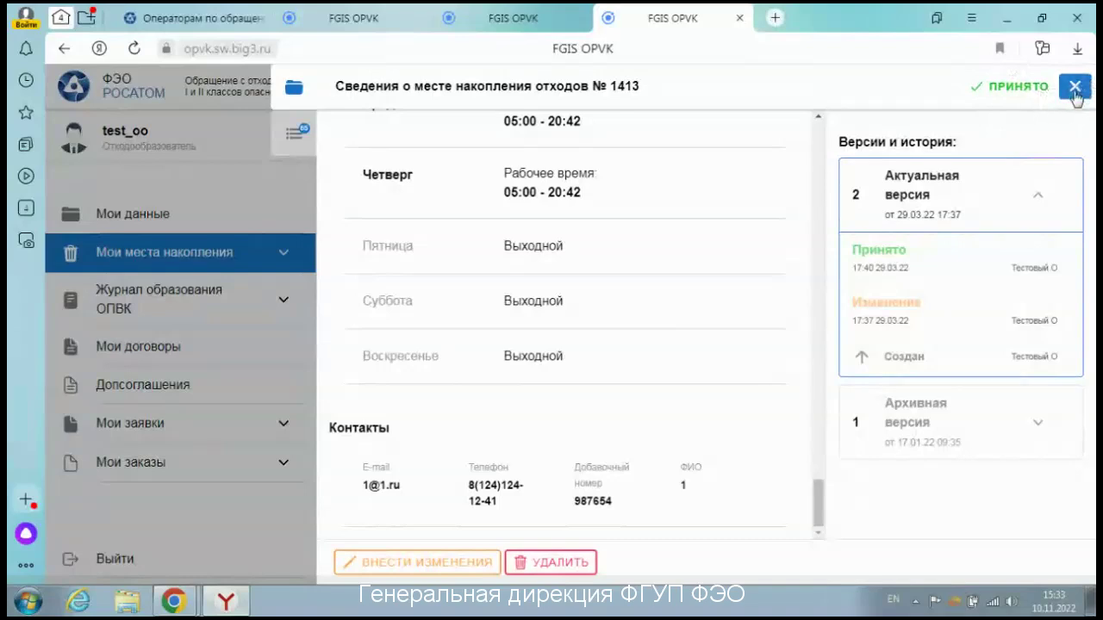
click(1074, 88)
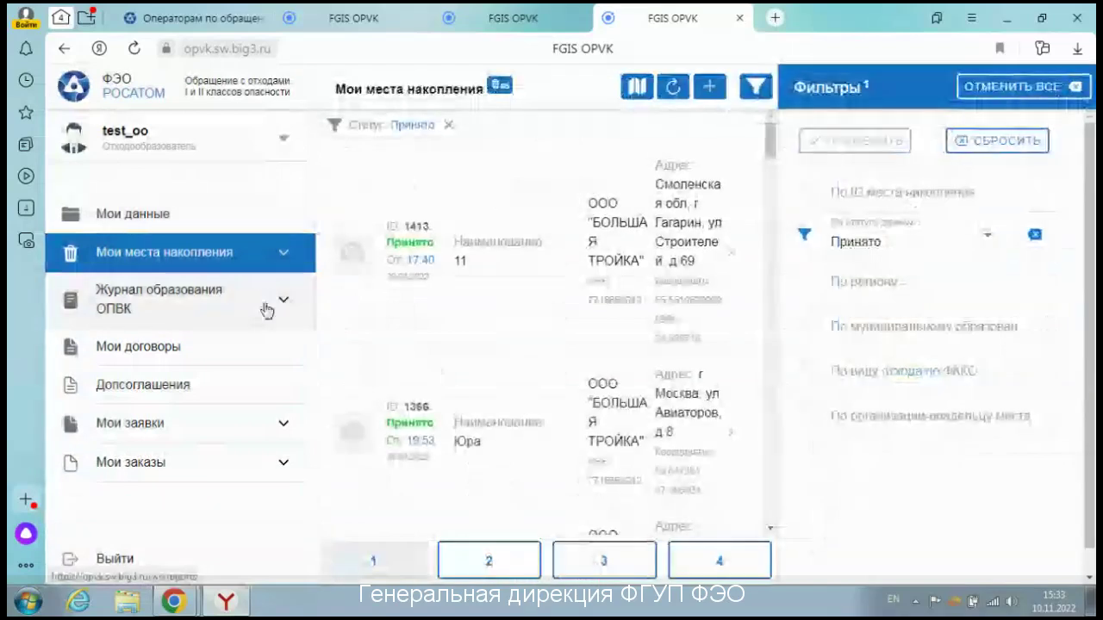
Step: Open Журнал образования ОПВК and filter the entries by the report status Принято
click(266, 311)
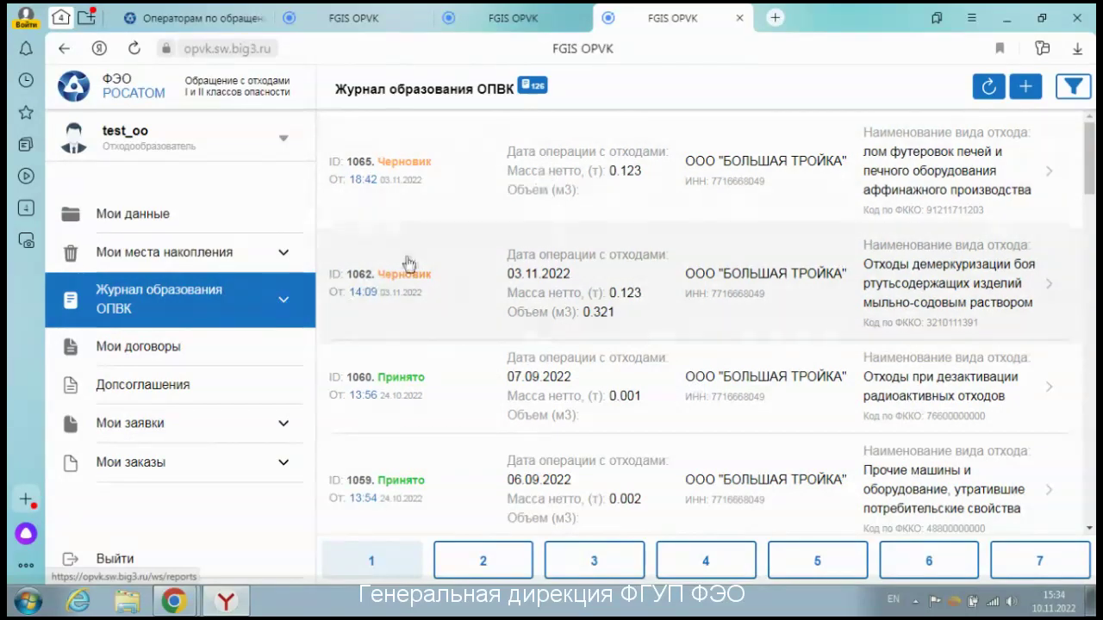
click(1073, 89)
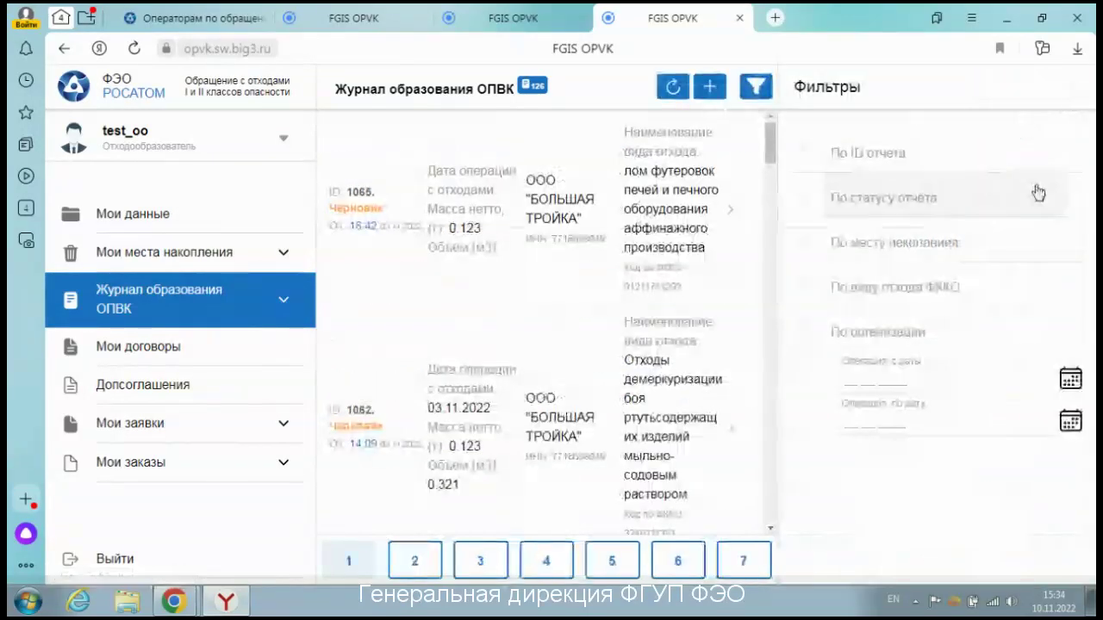
click(1038, 194)
click(498, 291)
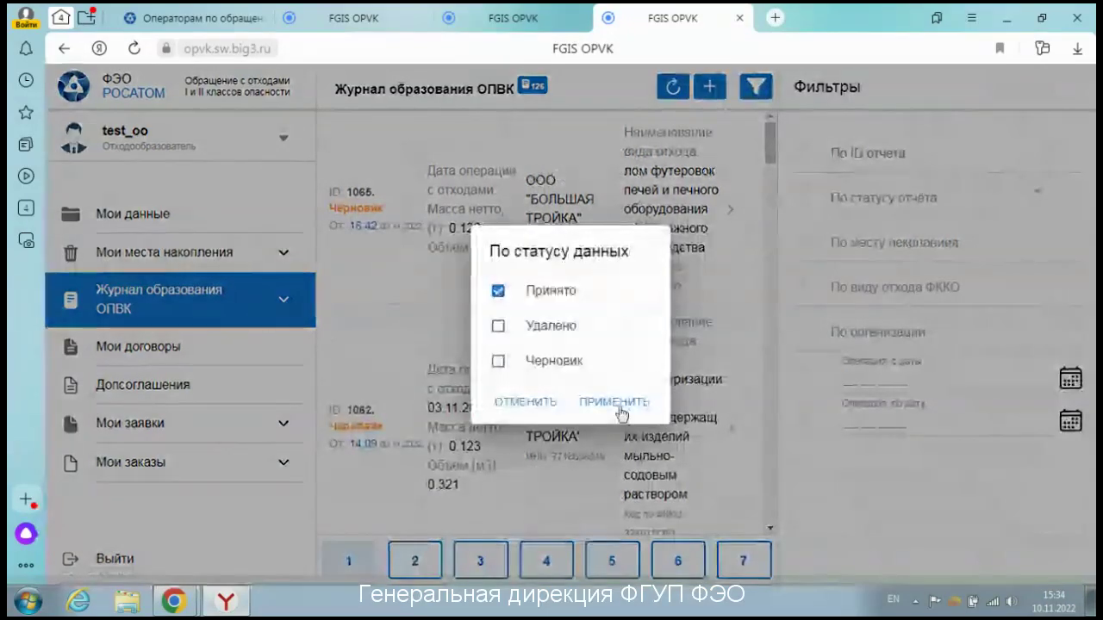
click(617, 402)
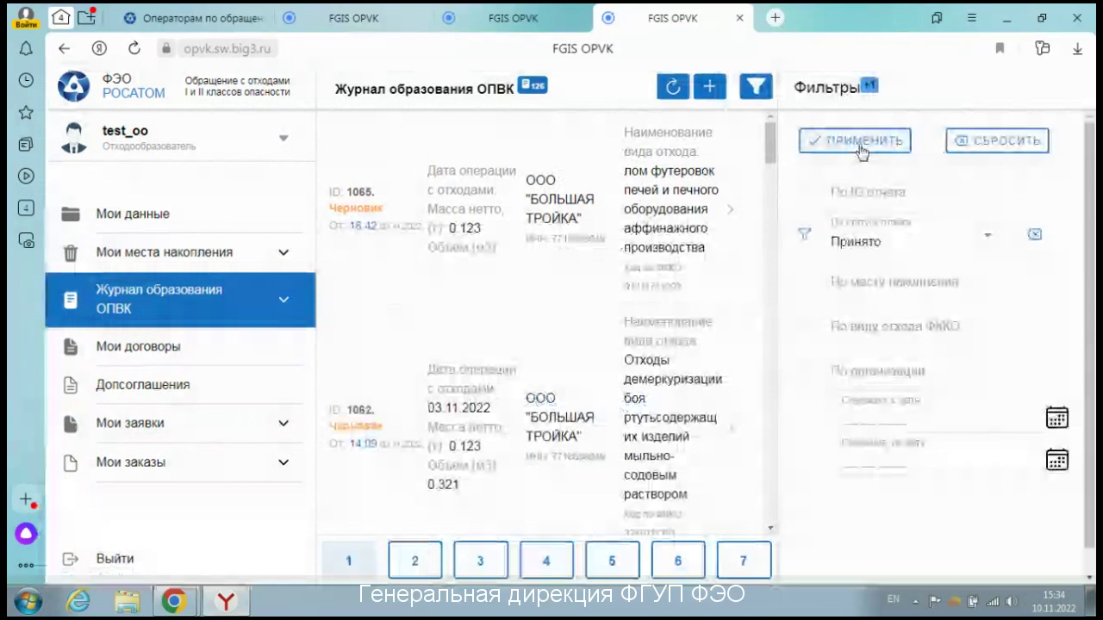
click(860, 141)
Step: Open accepted waste operation 1060, review its date, accumulation place, waste type, mass, recording document and packaging information, and close the card
click(393, 225)
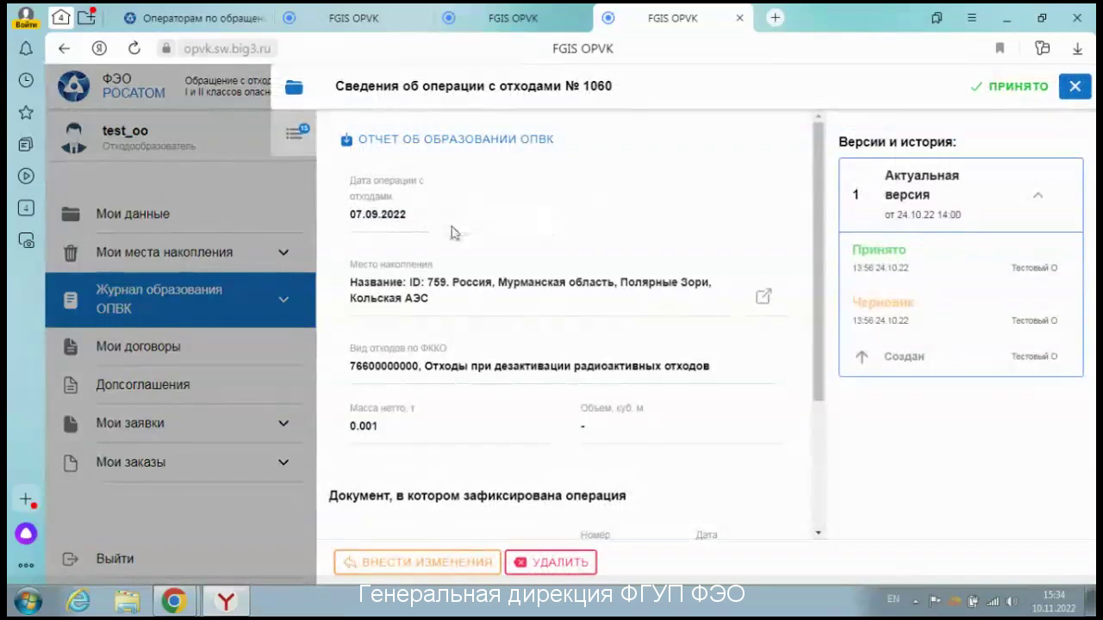
scroll(451, 228, down, 1)
scroll(454, 233, down, 1)
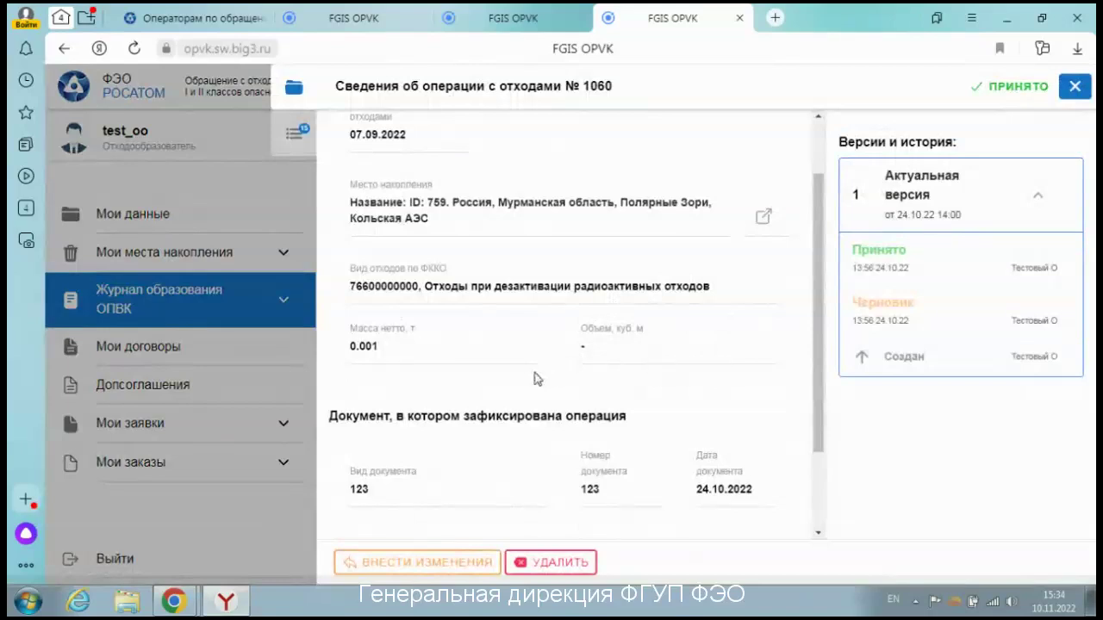
scroll(534, 379, down, 1)
scroll(533, 380, down, 2)
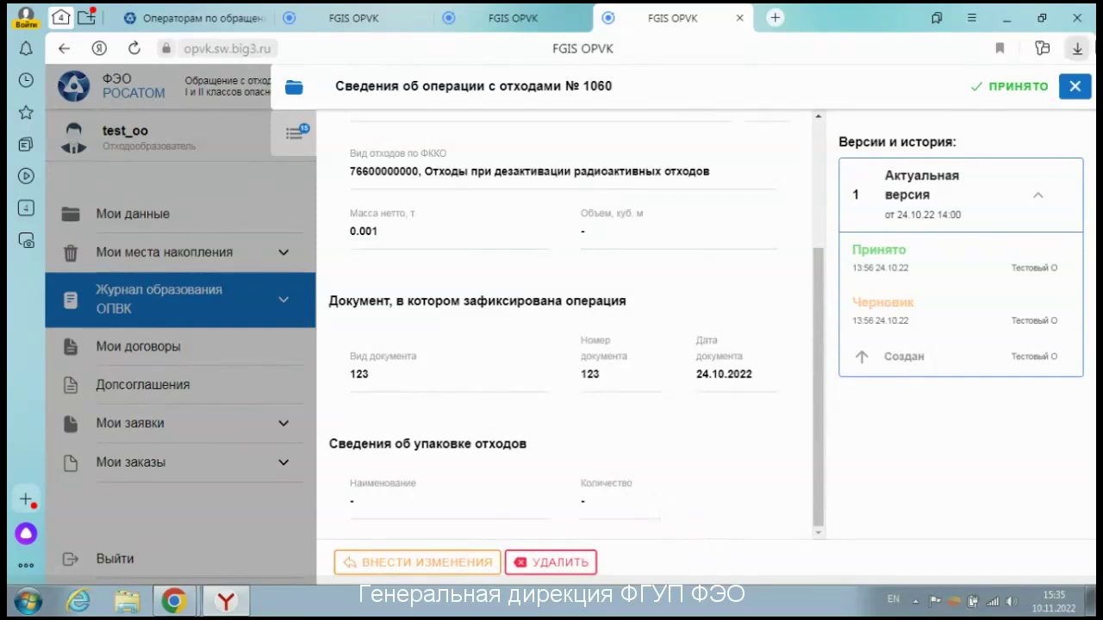
click(1075, 87)
Step: Open the Мои договоры list and filter it by the contract status Действующий
click(142, 346)
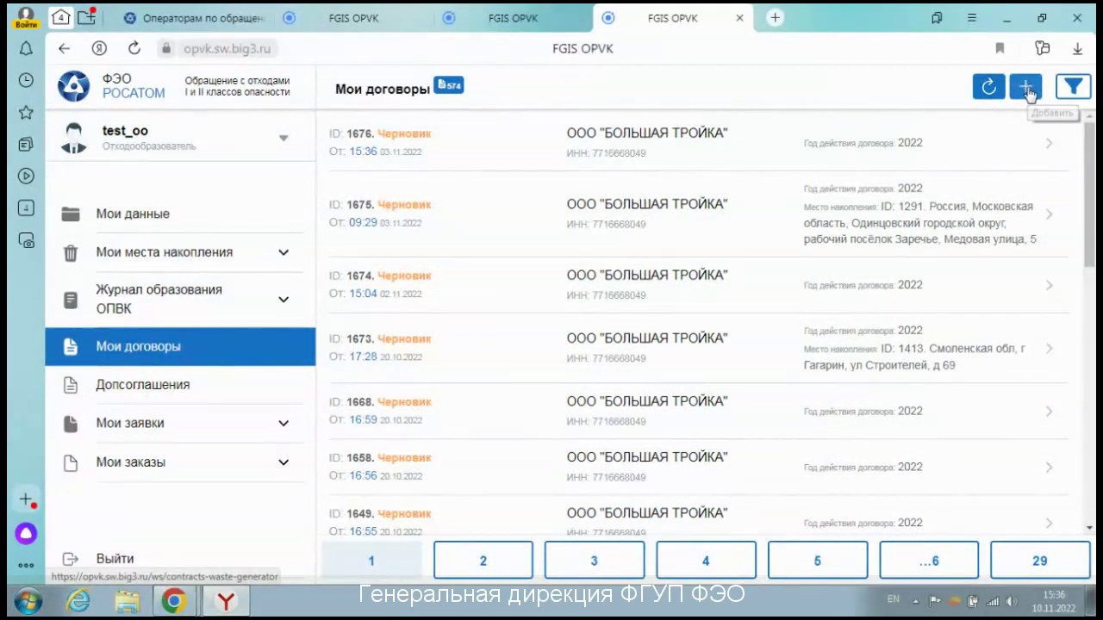
click(1073, 89)
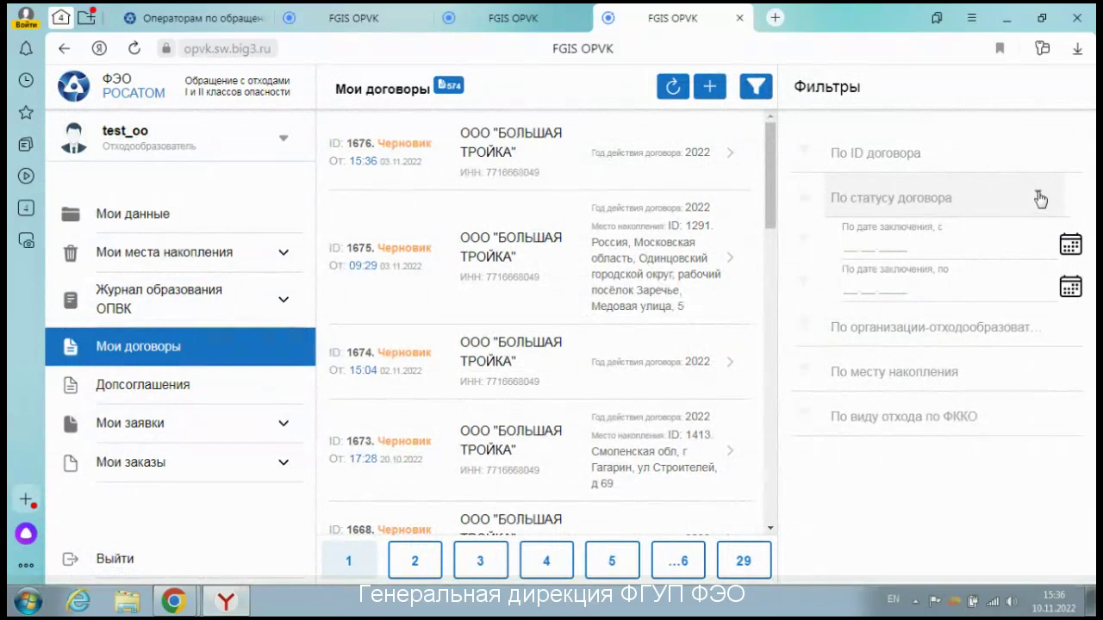
click(972, 206)
click(461, 245)
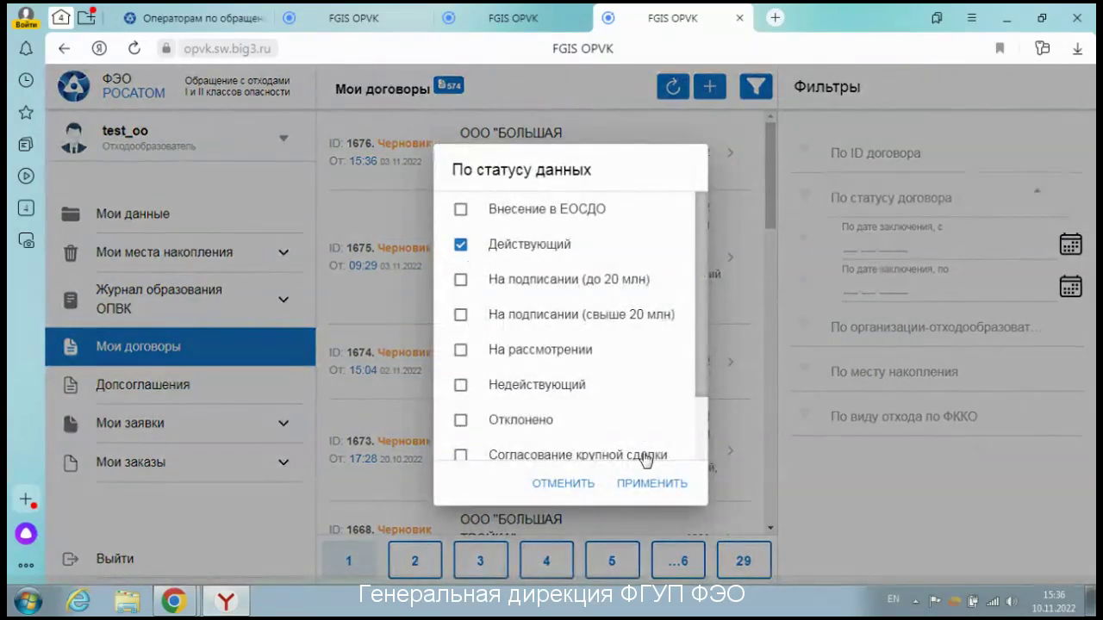
click(653, 485)
click(859, 141)
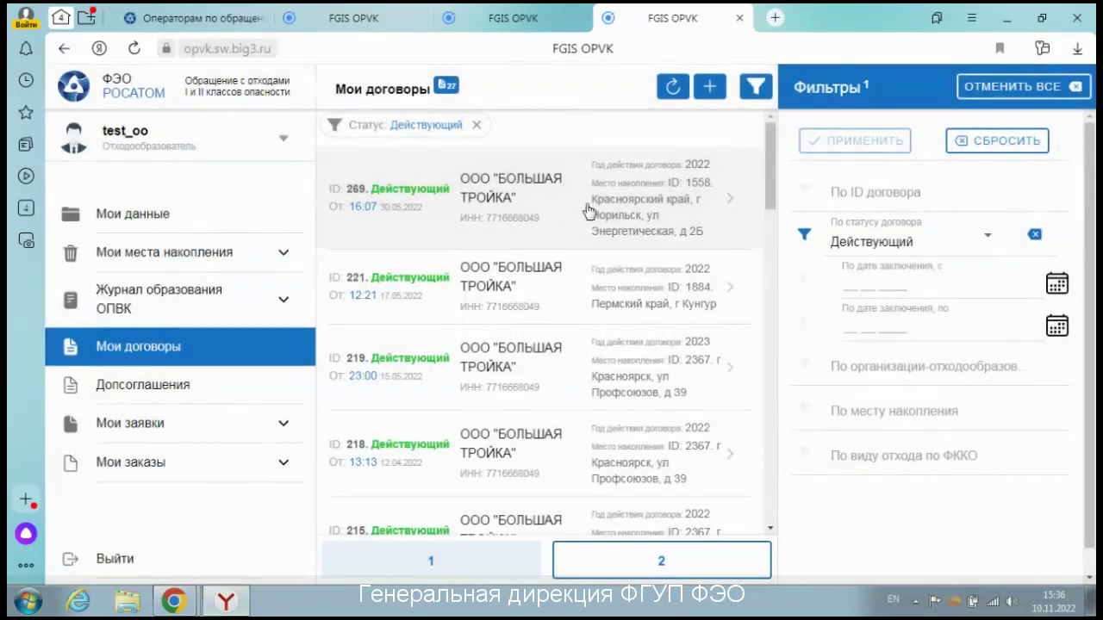
Step: Open active contract 269 and examine its dates, maximum cost, contract positions, additional agreements, related requests and version history
click(410, 190)
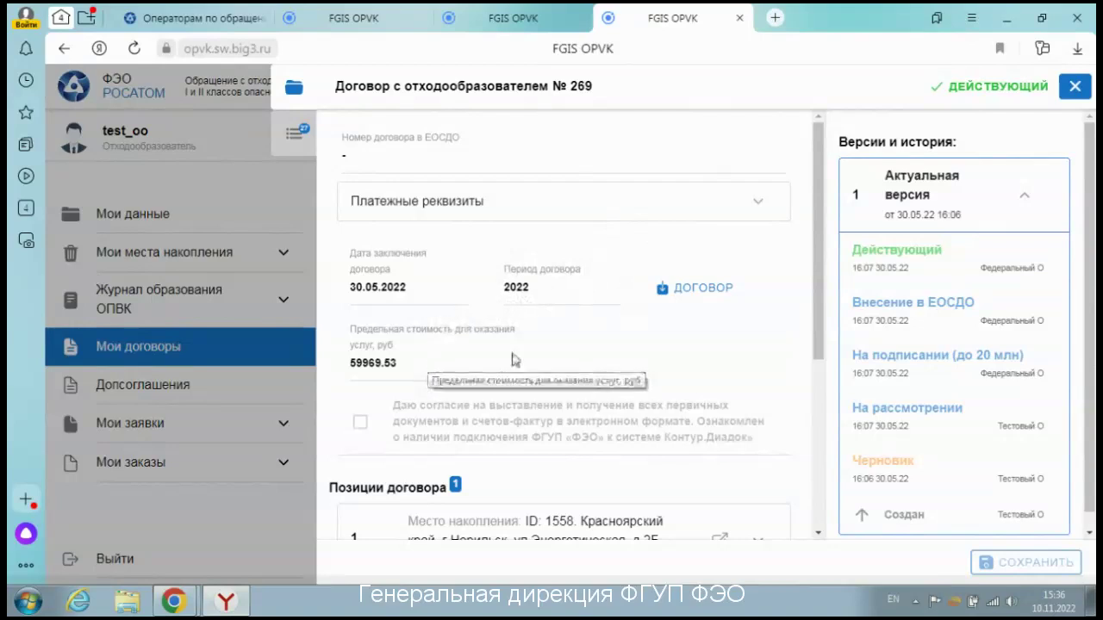
scroll(524, 347, down, 3)
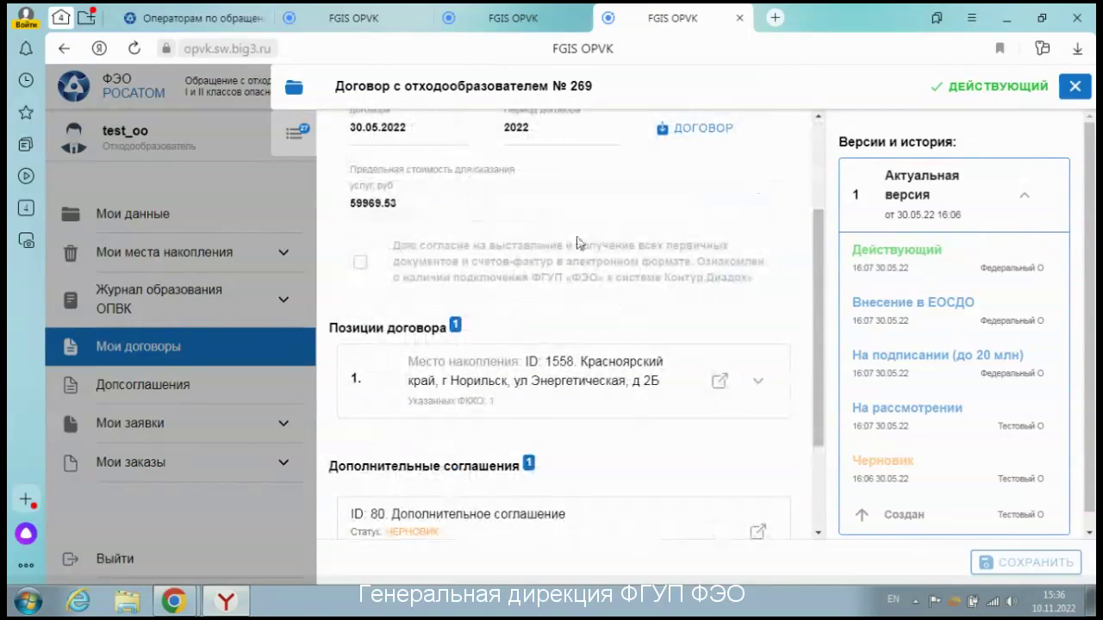
scroll(577, 244, down, 1)
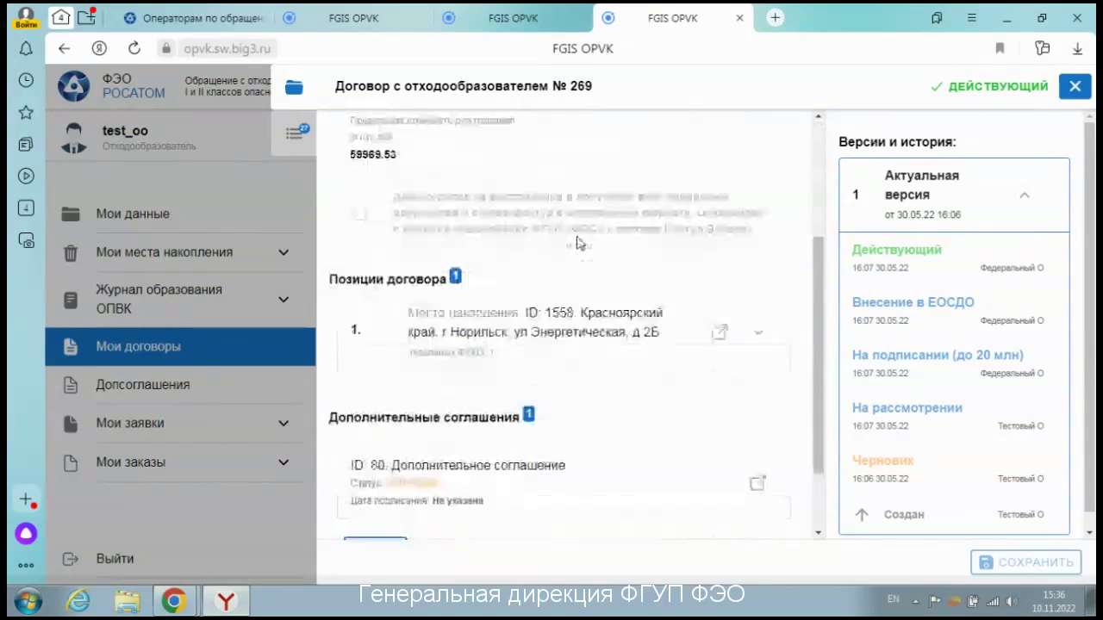
scroll(577, 244, down, 1)
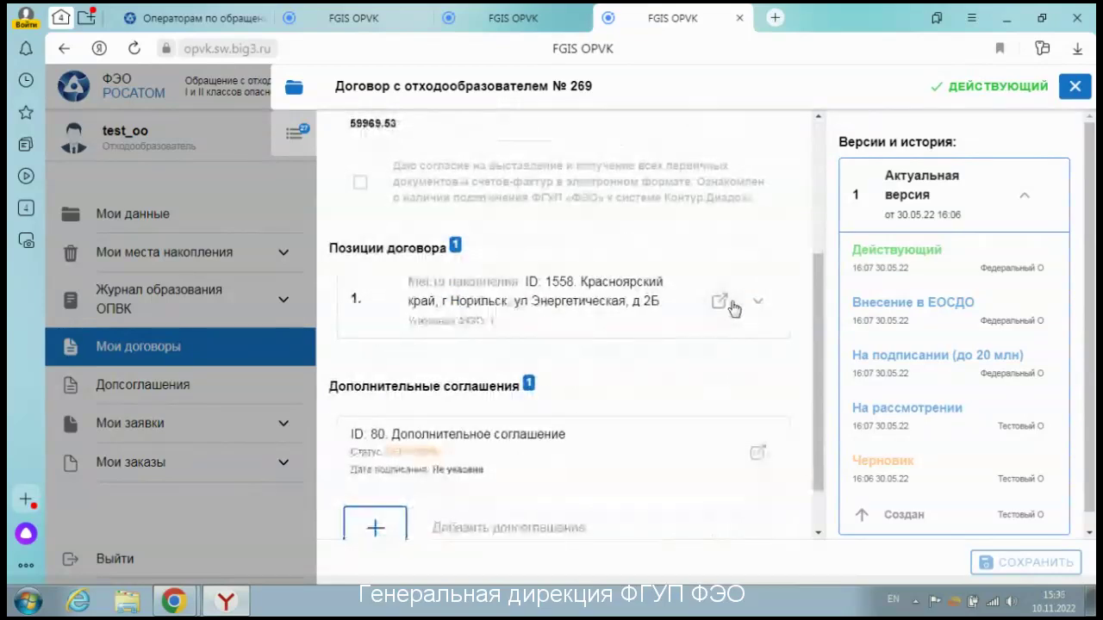
scroll(731, 309, down, 2)
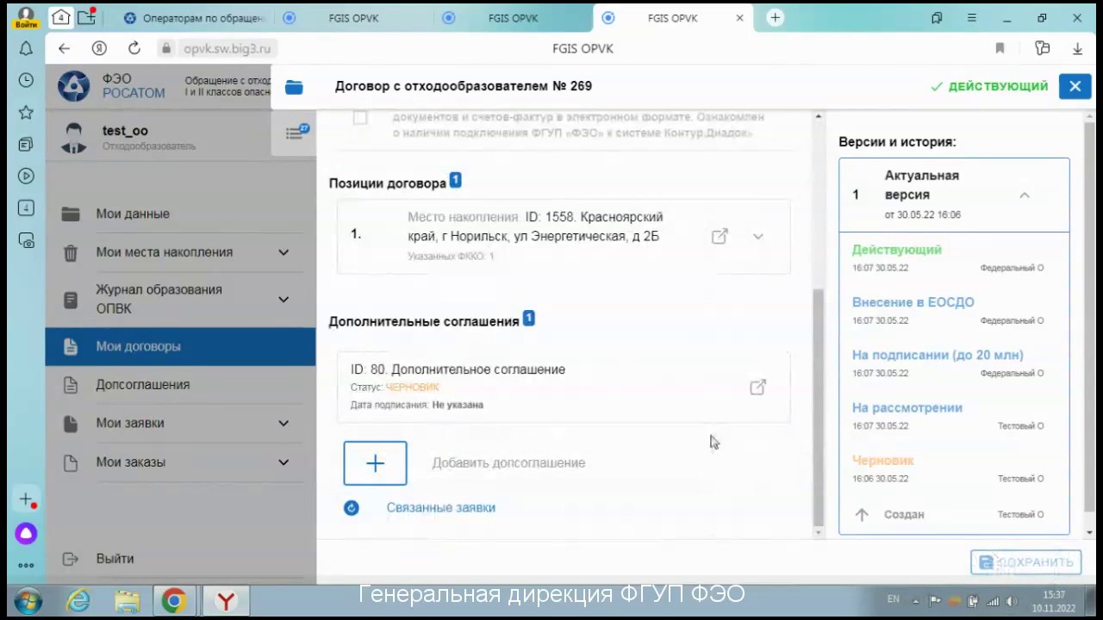
scroll(712, 442, up, 1)
scroll(712, 442, up, 3)
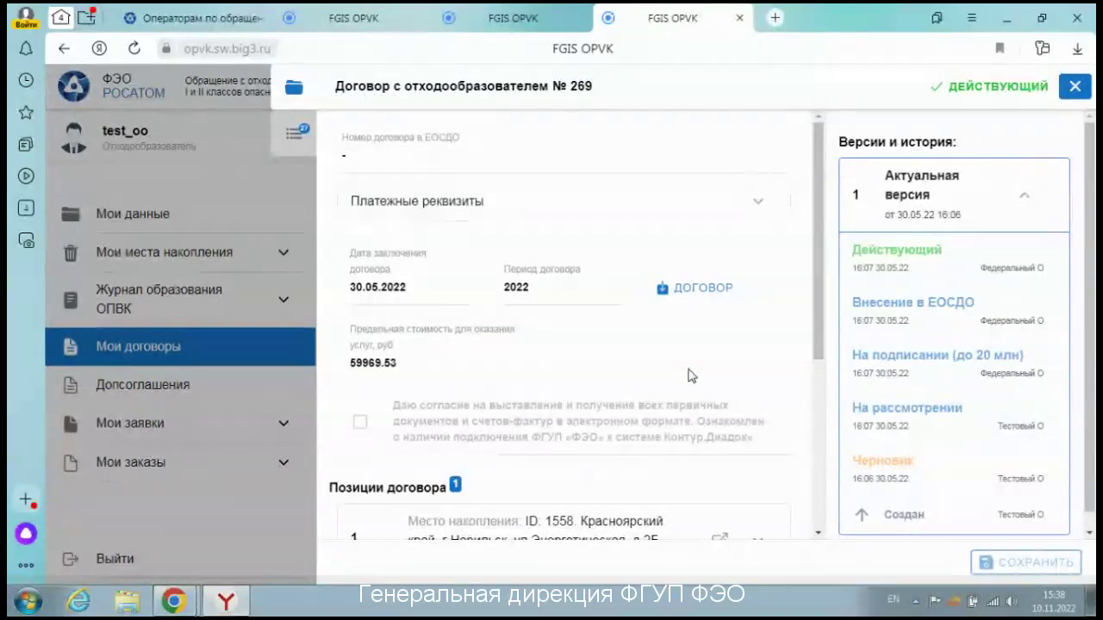
scroll(948, 258, down, 1)
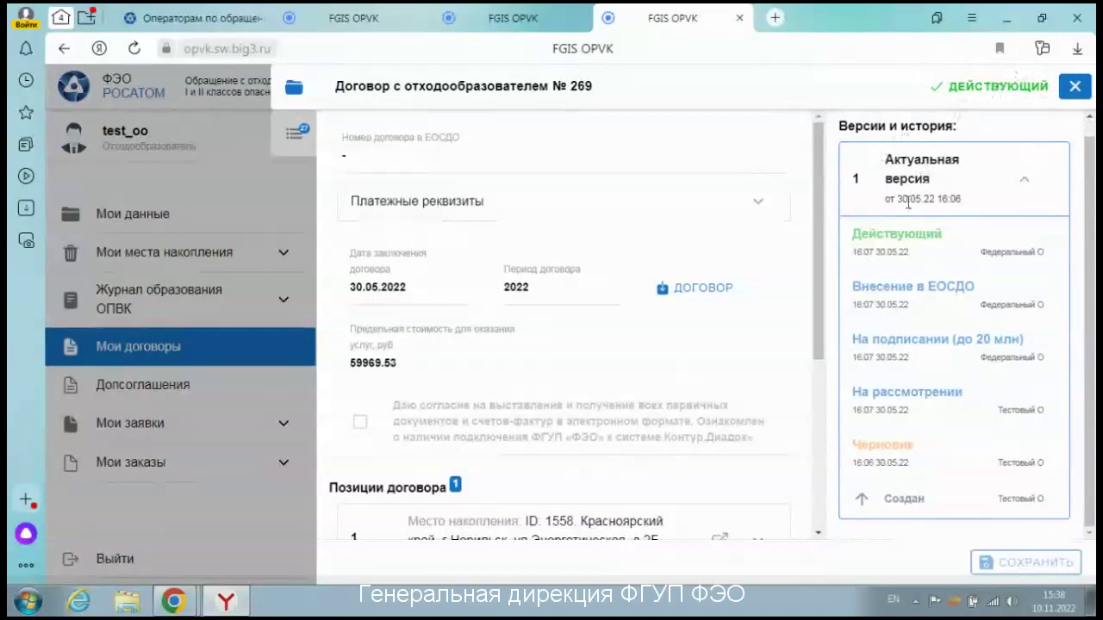
scroll(908, 198, up, 1)
Step: Open the printed form of the contract and read its subject, price and payment terms
click(698, 293)
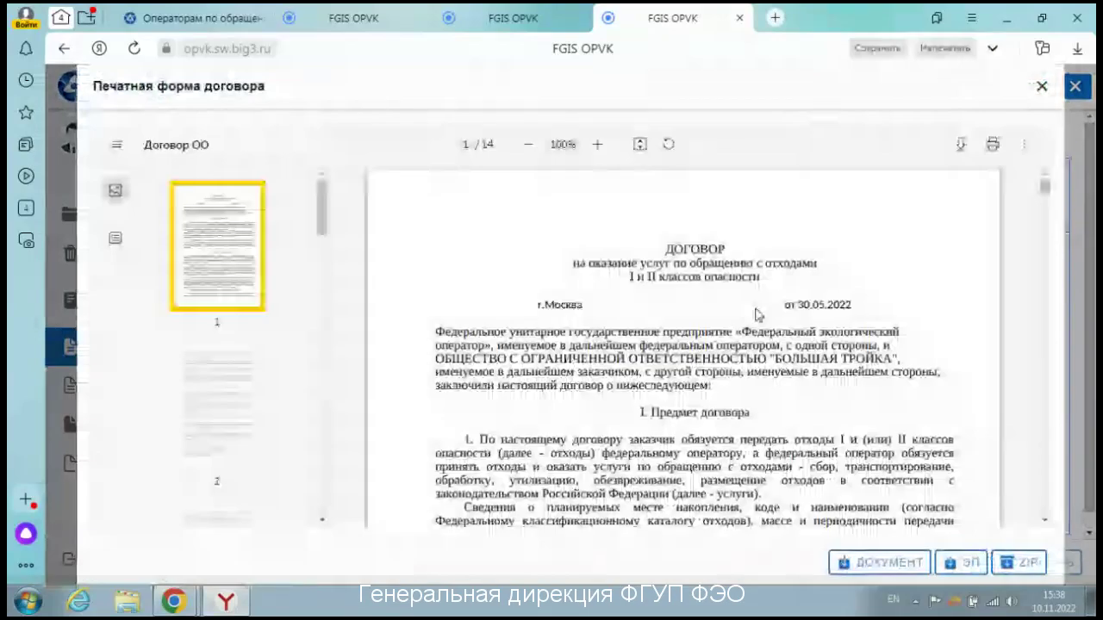
scroll(862, 425, down, 5)
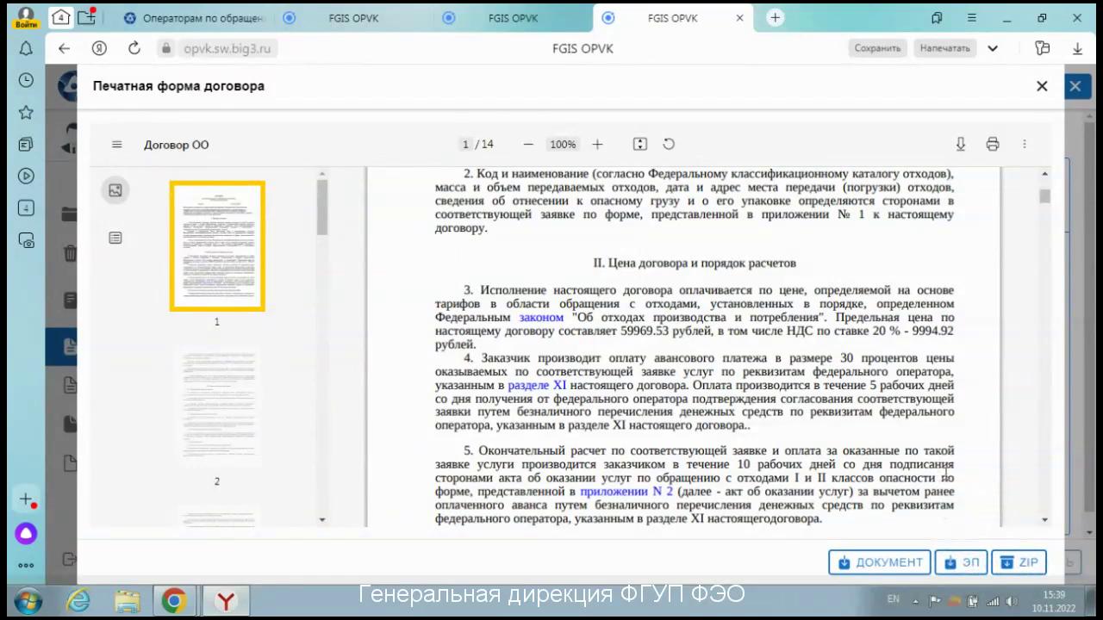
scroll(865, 465, down, 1)
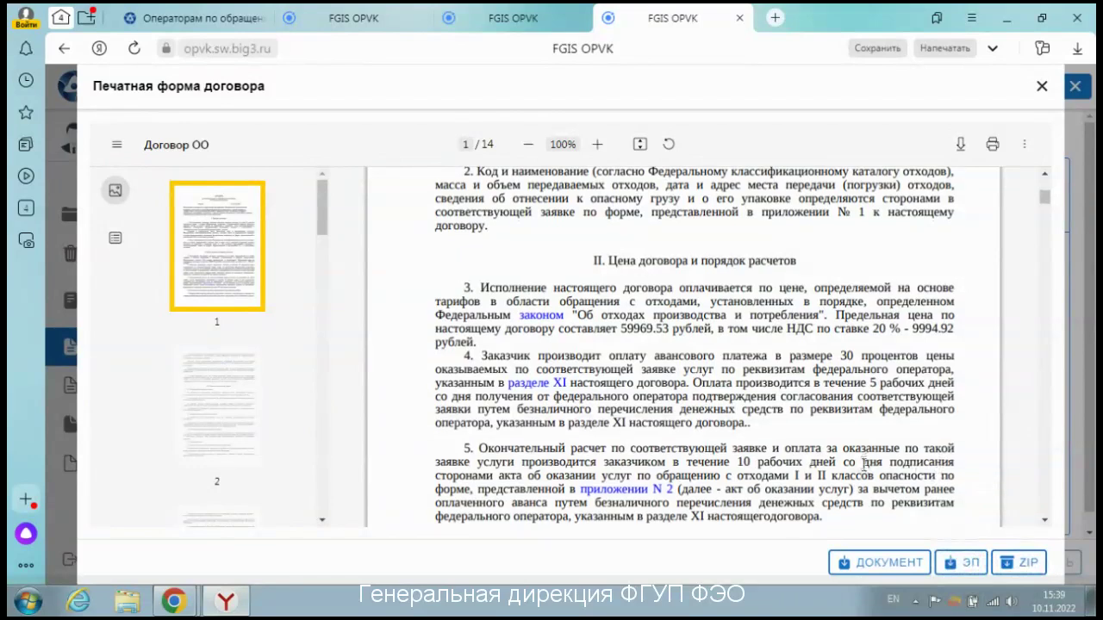
Step: Read on through the contract's payment terms and the parties' rights and obligations, and return to the beginning of the document
scroll(864, 465, down, 1)
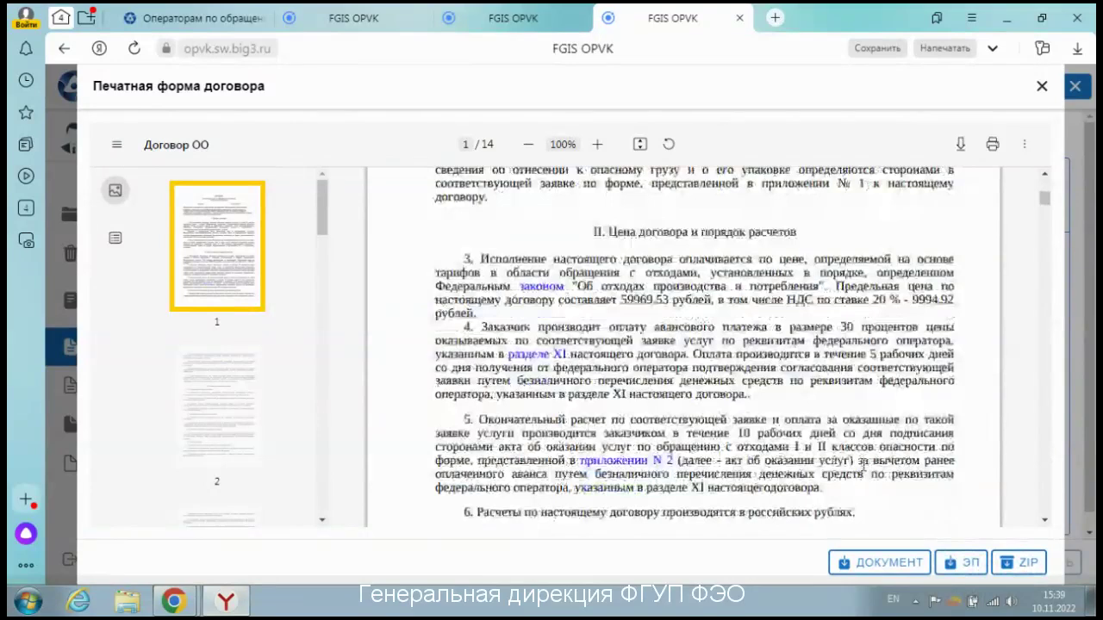
scroll(864, 320, down, 5)
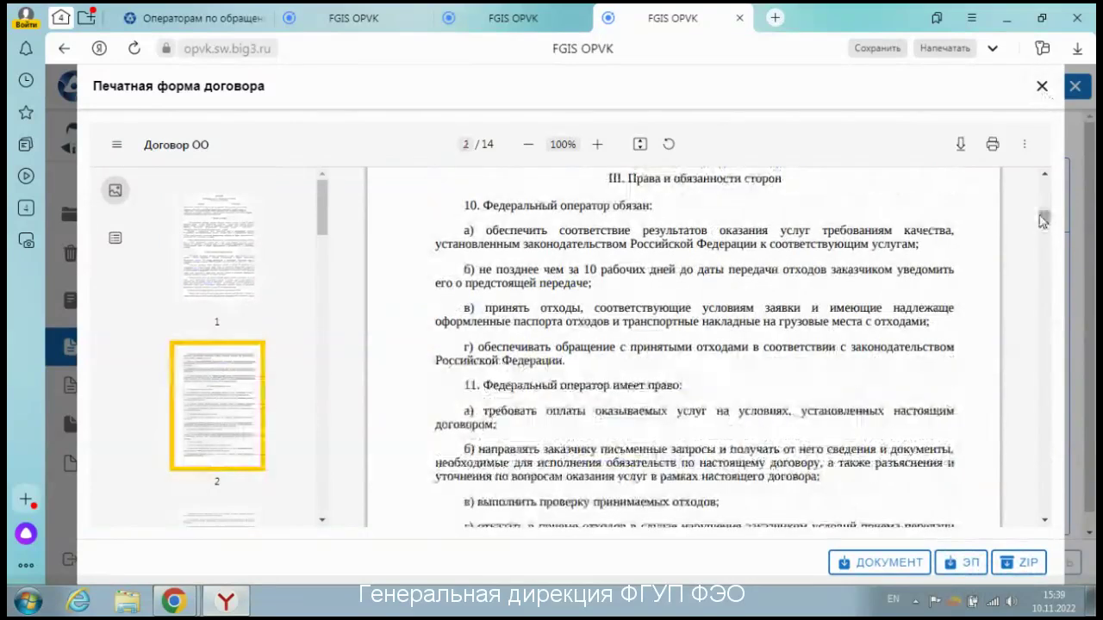
drag(1043, 221, 1047, 185)
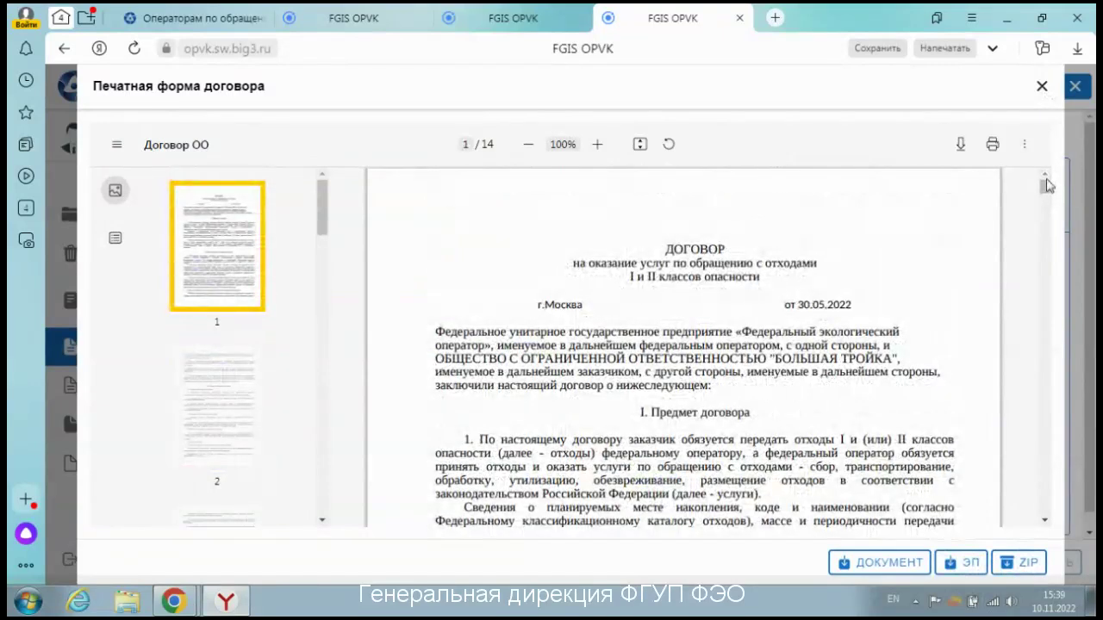
Step: Download the contract's electronic signature file, review the waste generator's and federal operator's signature details, and close the file
click(970, 566)
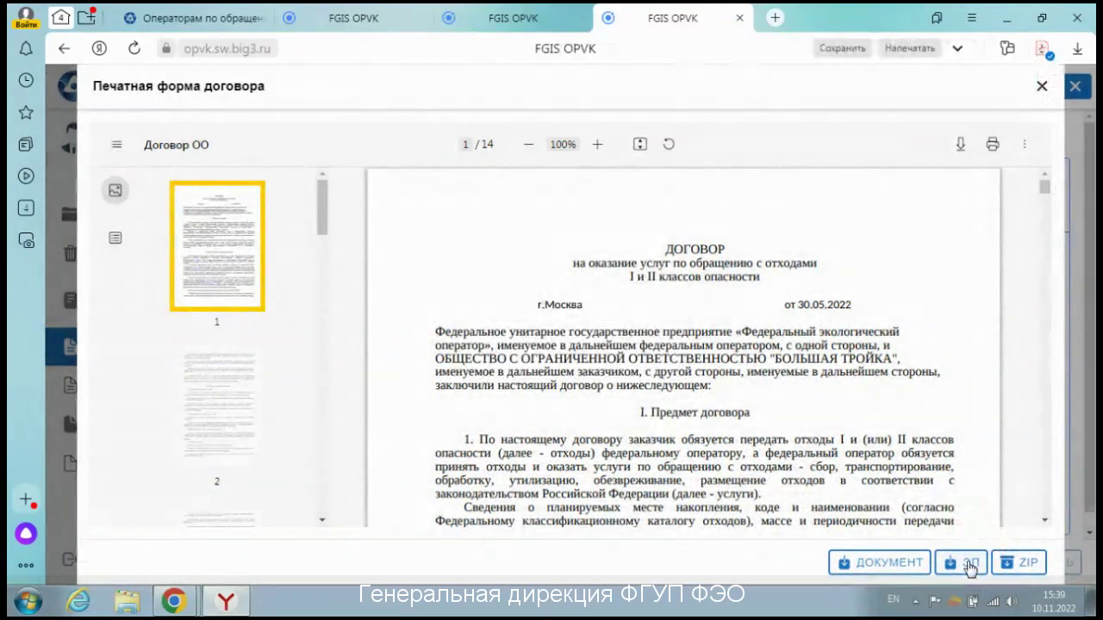
click(1042, 50)
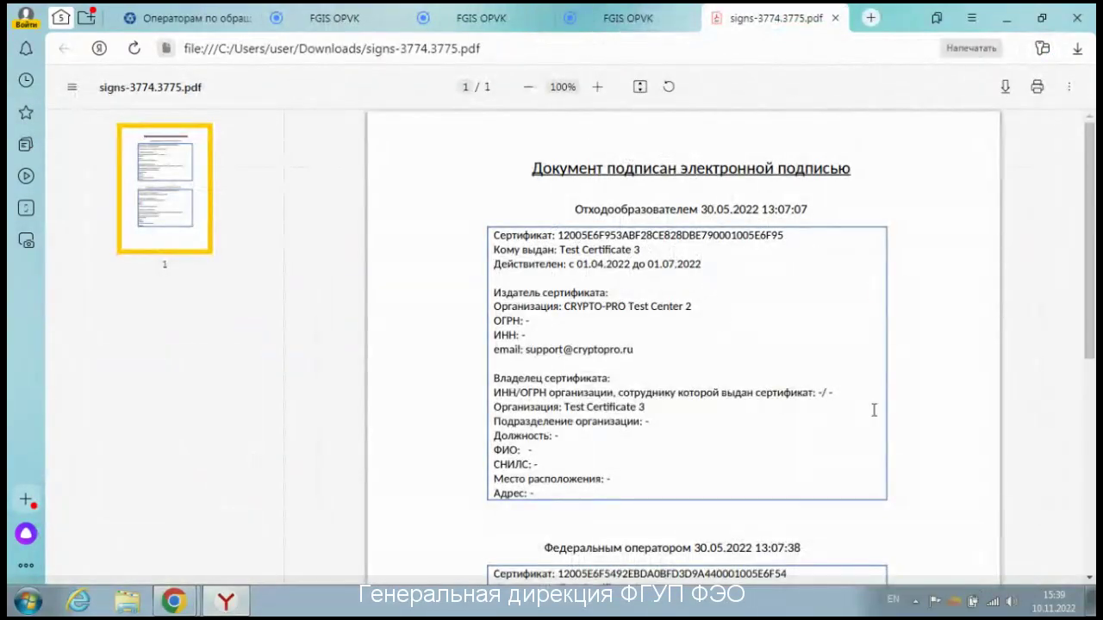
scroll(943, 410, down, 2)
scroll(942, 416, down, 5)
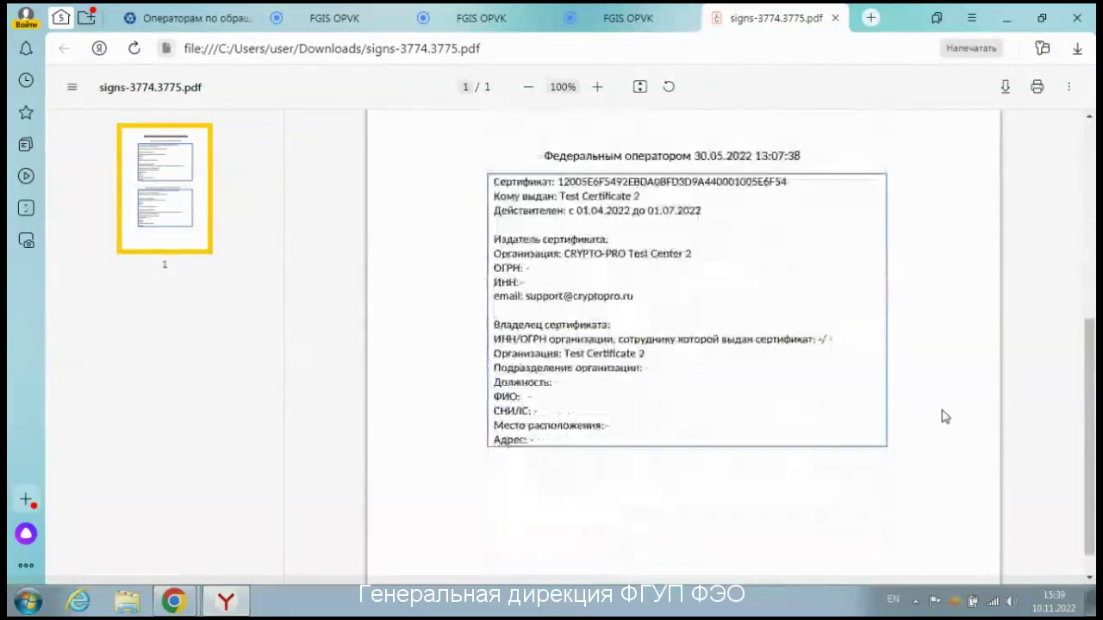
click(835, 18)
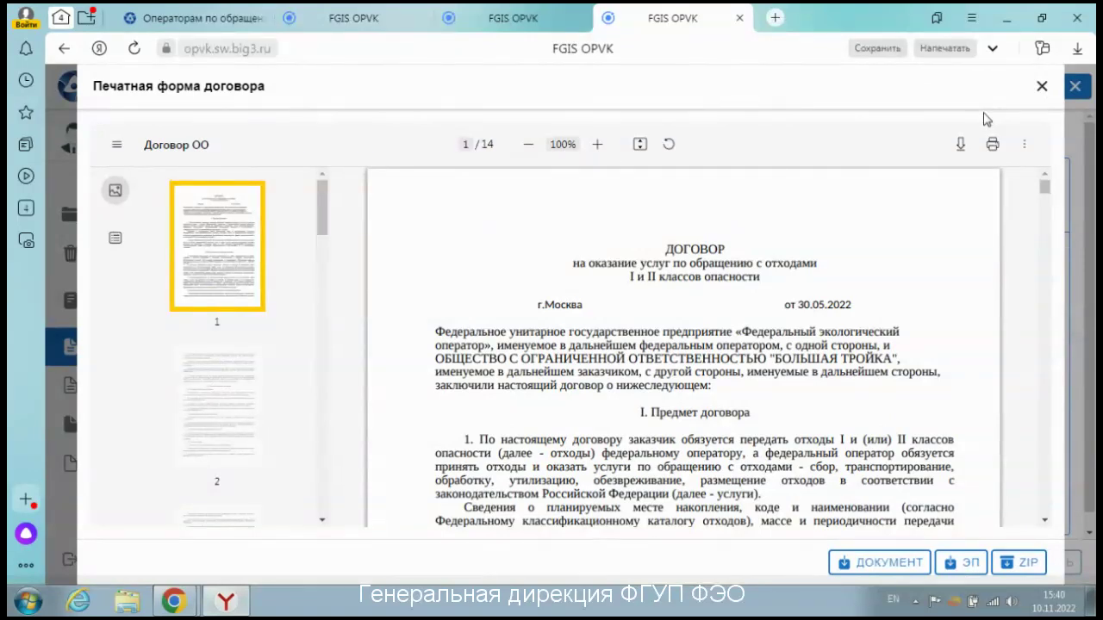
Step: Close the printed form and the contract card, and open the Допсоглашения list
click(1042, 90)
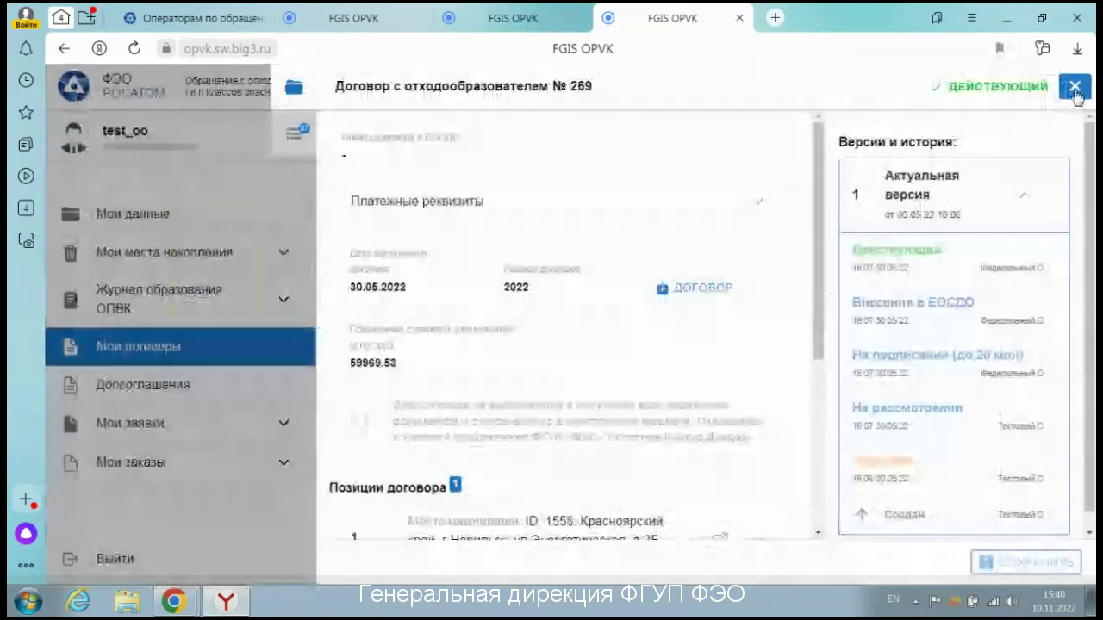
click(1075, 89)
click(177, 384)
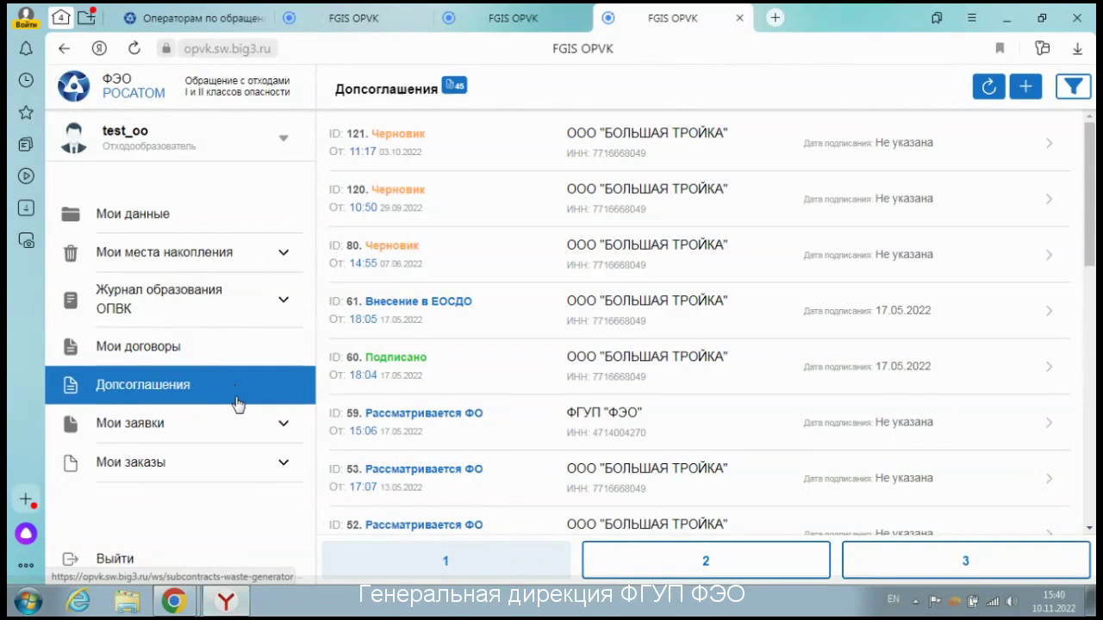
Step: Open the Мои заявки list and filter it by the request status Заказ сформирован
click(219, 431)
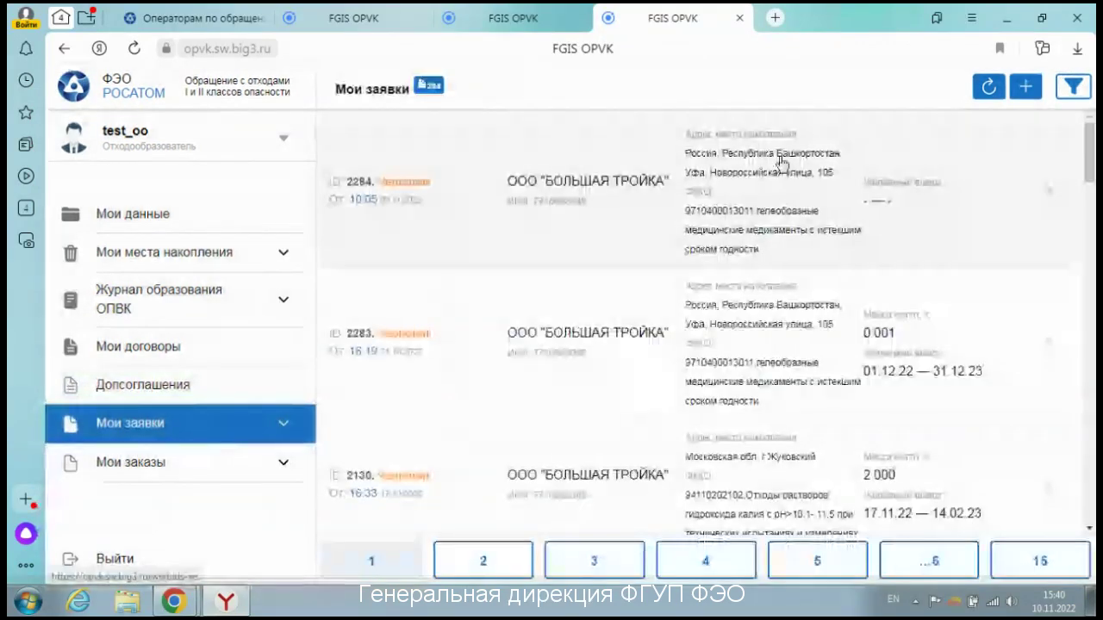
click(1073, 87)
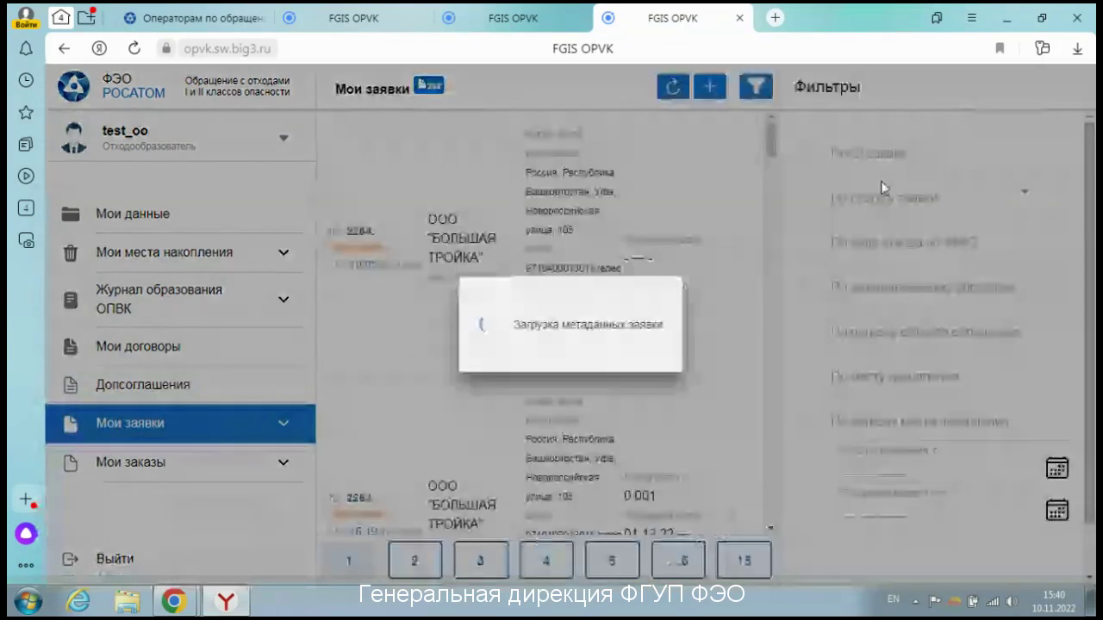
click(882, 191)
click(395, 245)
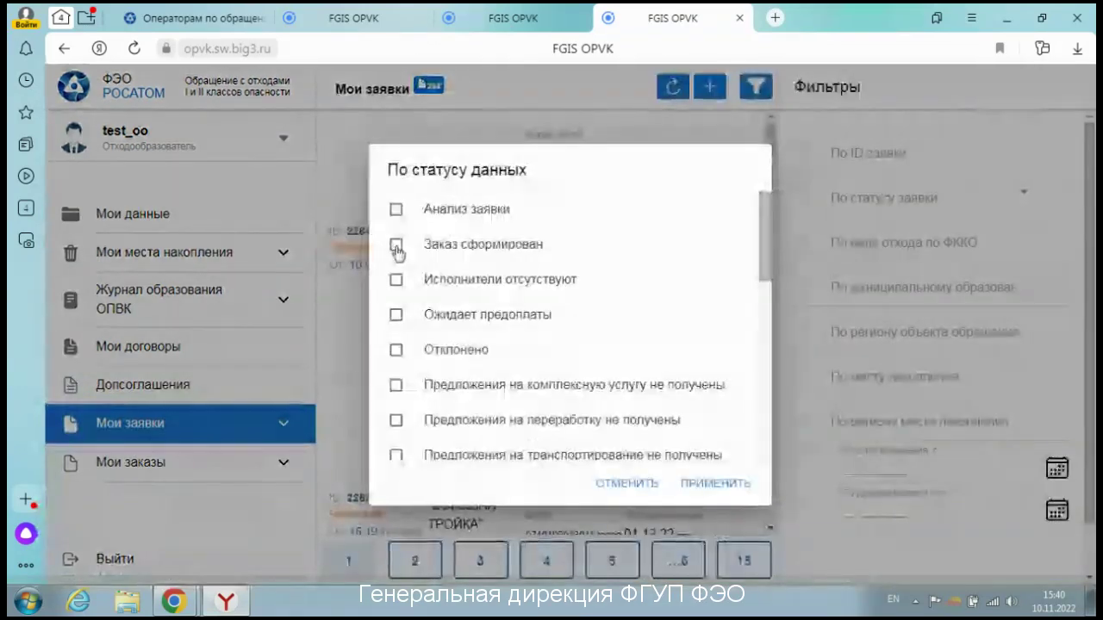
click(718, 488)
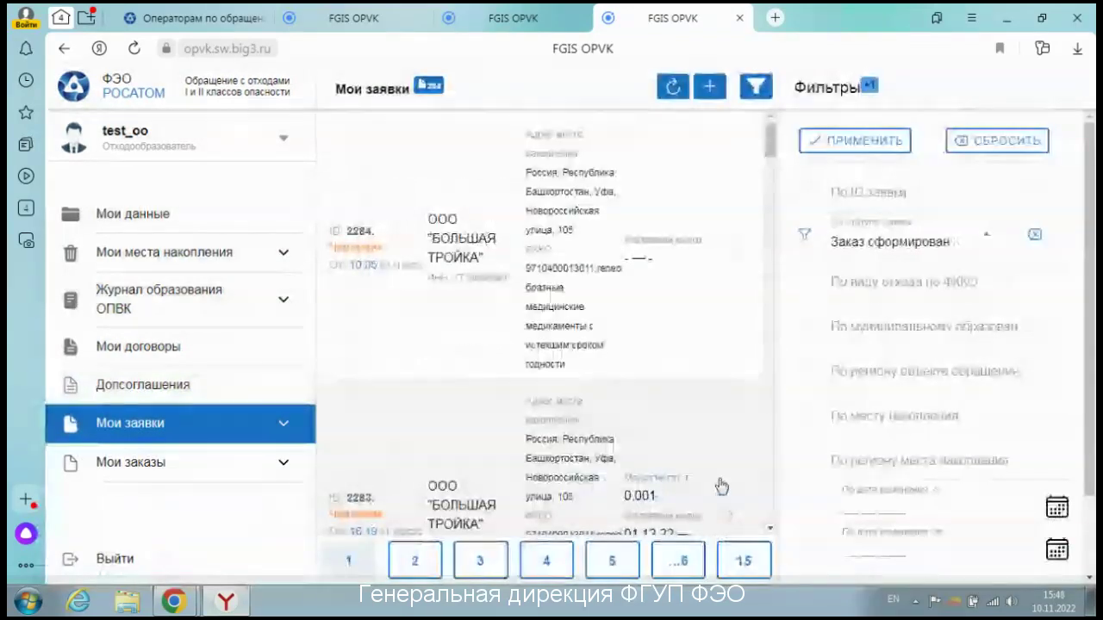
click(872, 144)
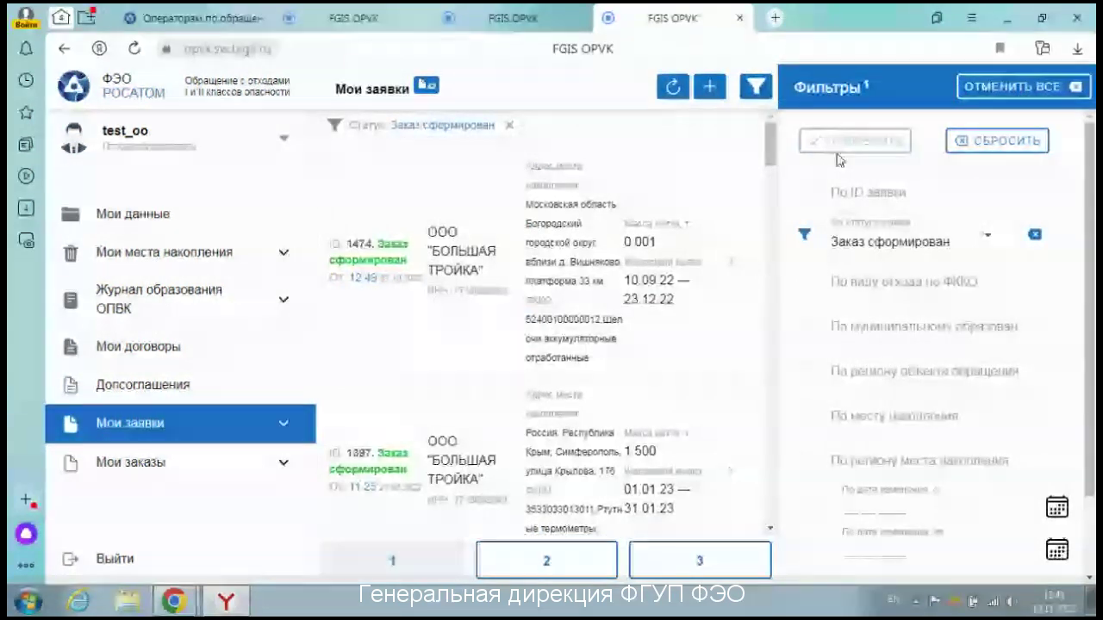
Step: Open waste-handling request 1474 and review its contract, accumulation place and desired removal dates
click(355, 248)
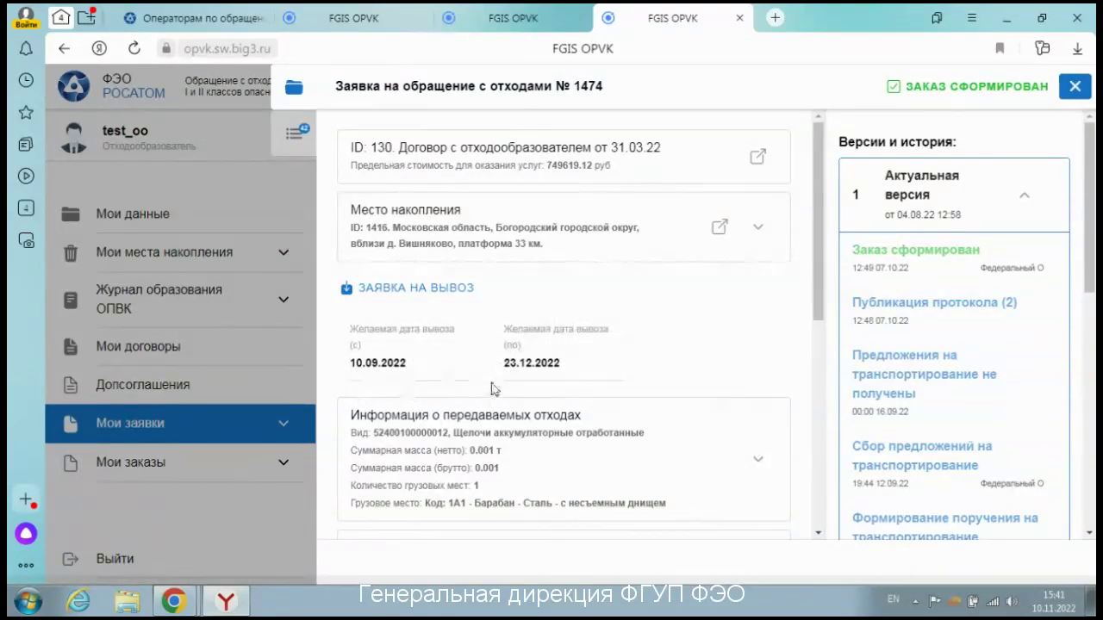
scroll(503, 397, down, 1)
scroll(504, 397, down, 1)
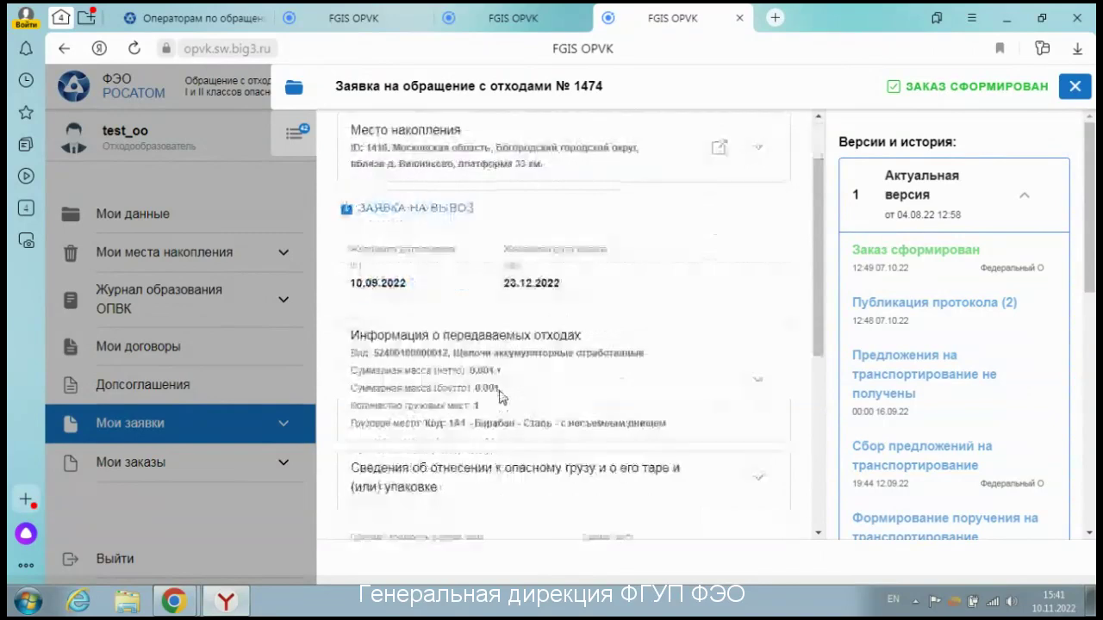
Step: Expand the transferred-waste information and review the waste passport scan, photo, total masses, volume and container return
click(762, 386)
scroll(551, 387, down, 1)
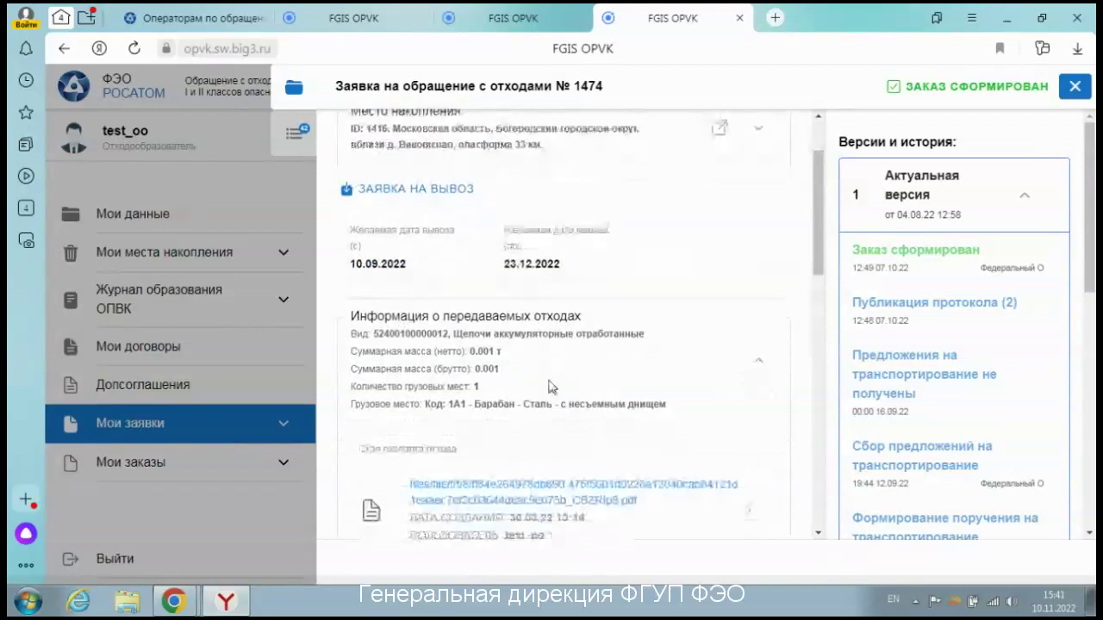
scroll(552, 387, down, 1)
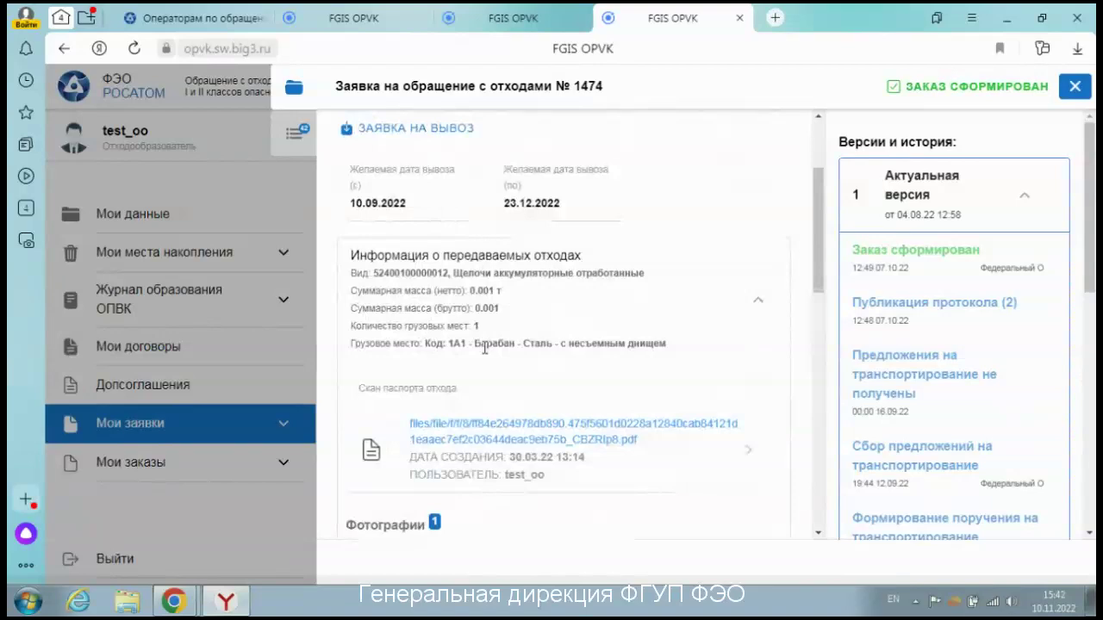
scroll(484, 348, down, 1)
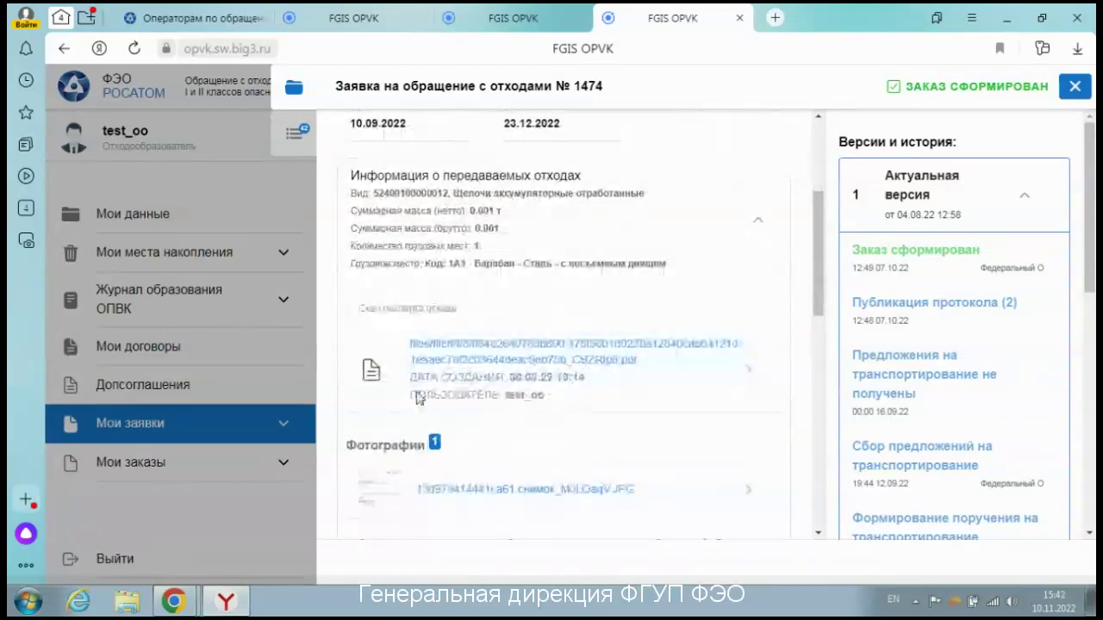
scroll(690, 373, down, 2)
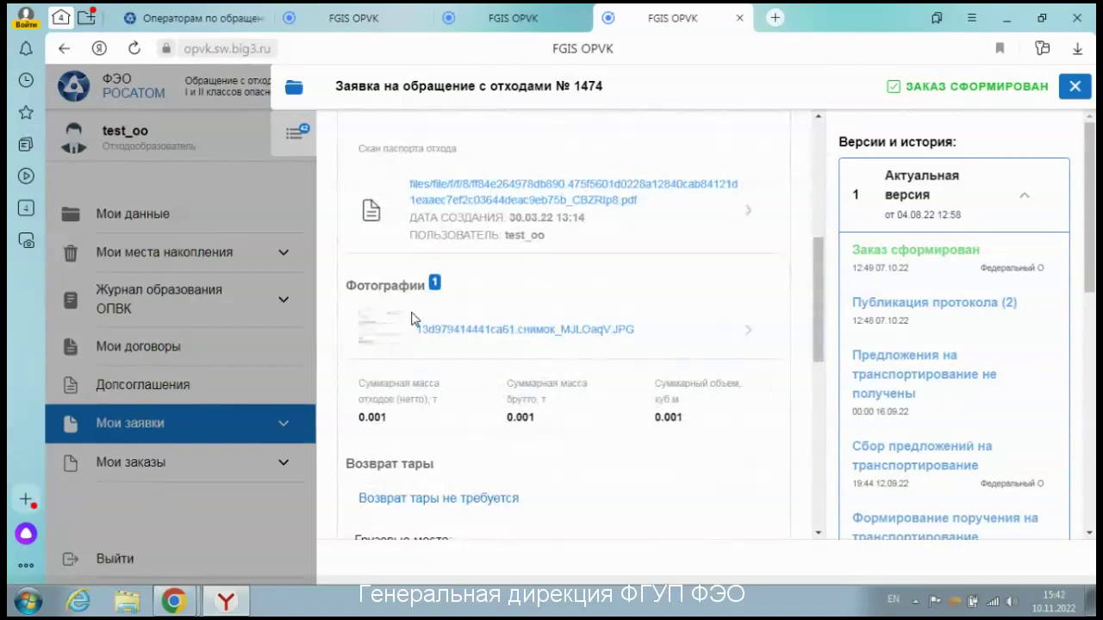
scroll(482, 346, down, 1)
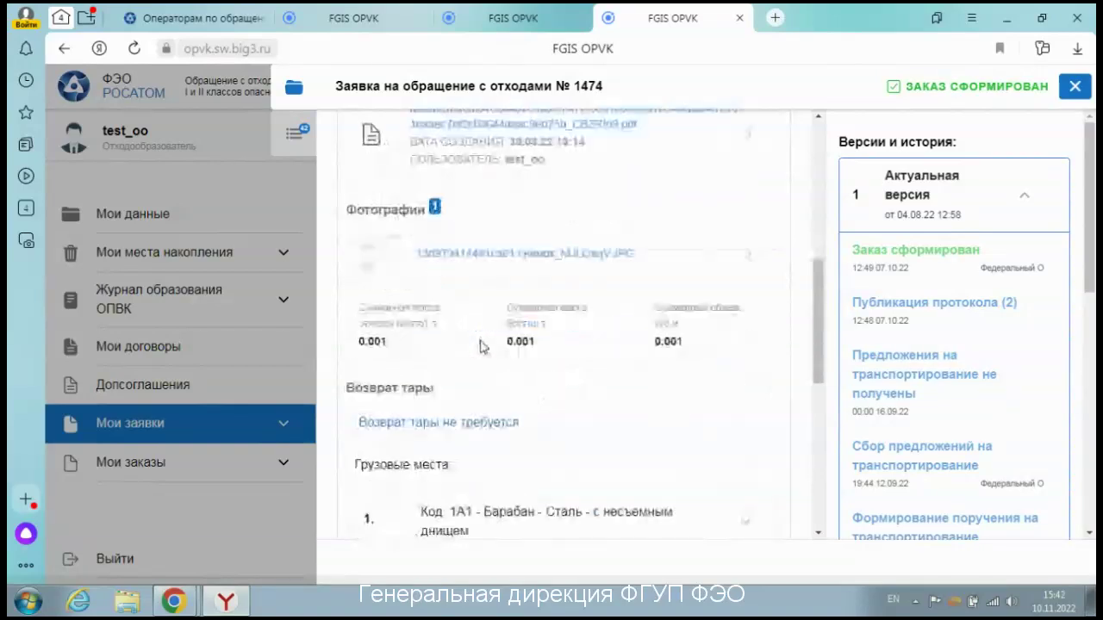
scroll(483, 346, down, 2)
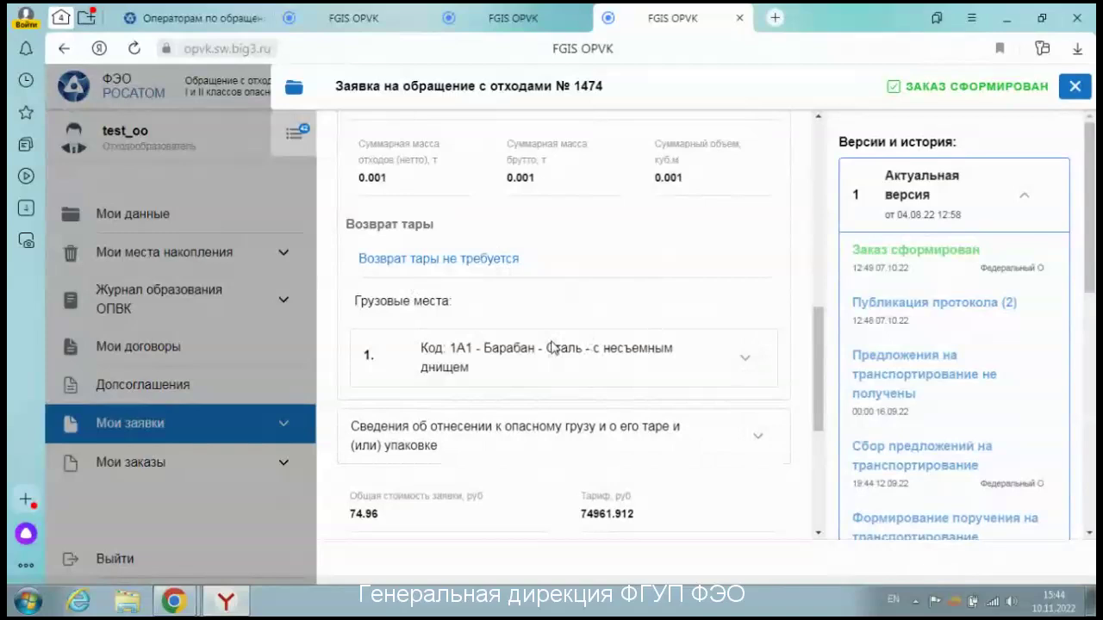
Step: Expand the first cargo place and review its container type, mass, volume, dimensions, packaging method and note
click(746, 360)
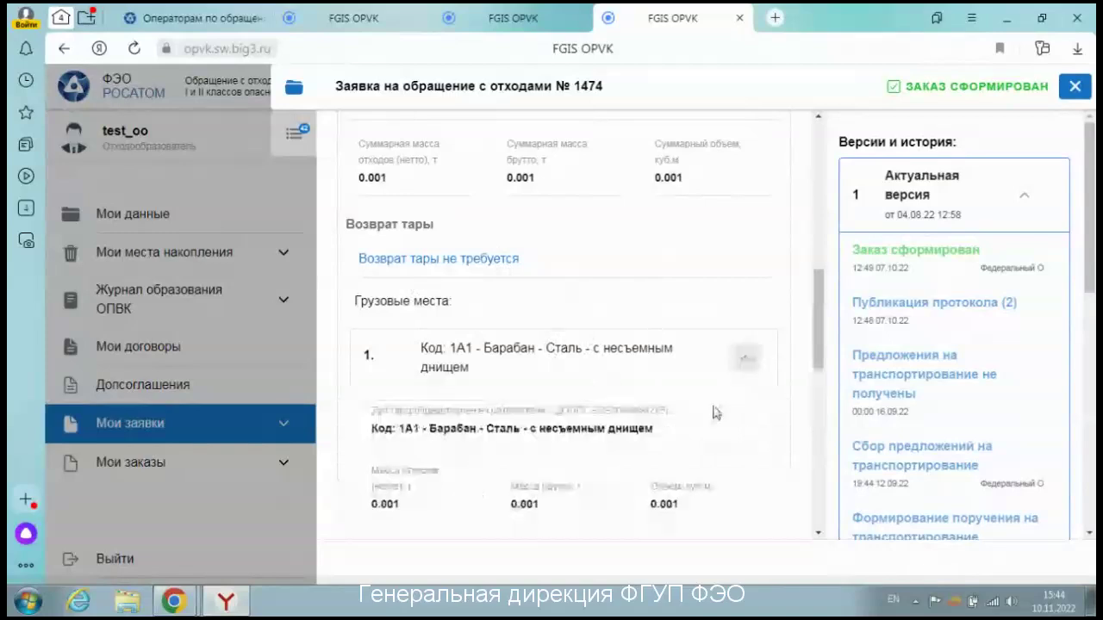
scroll(617, 393, down, 2)
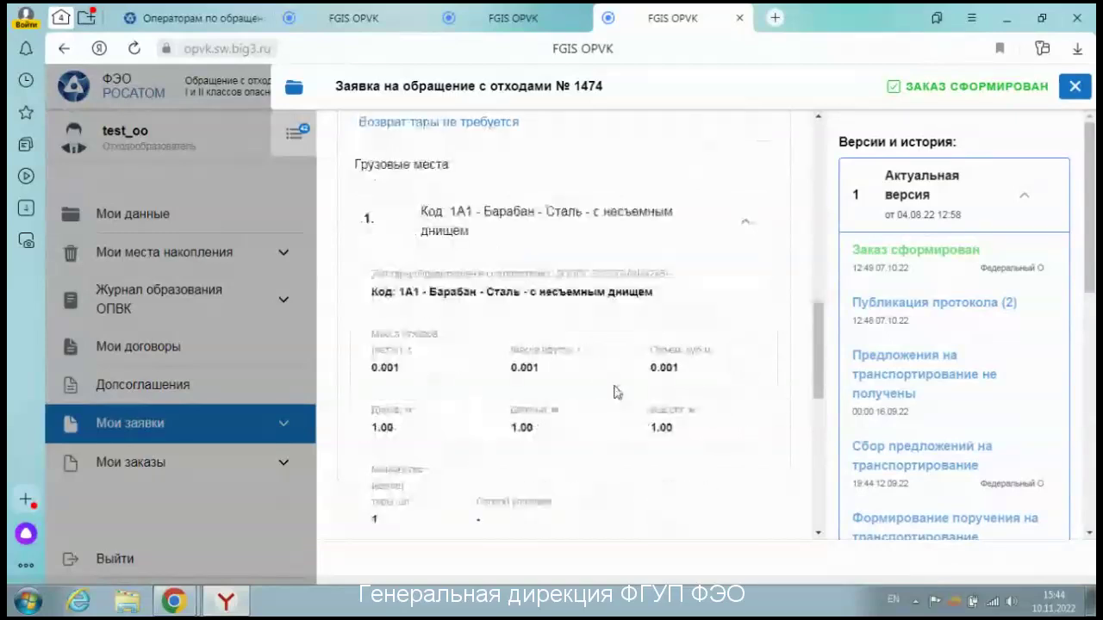
scroll(617, 393, down, 1)
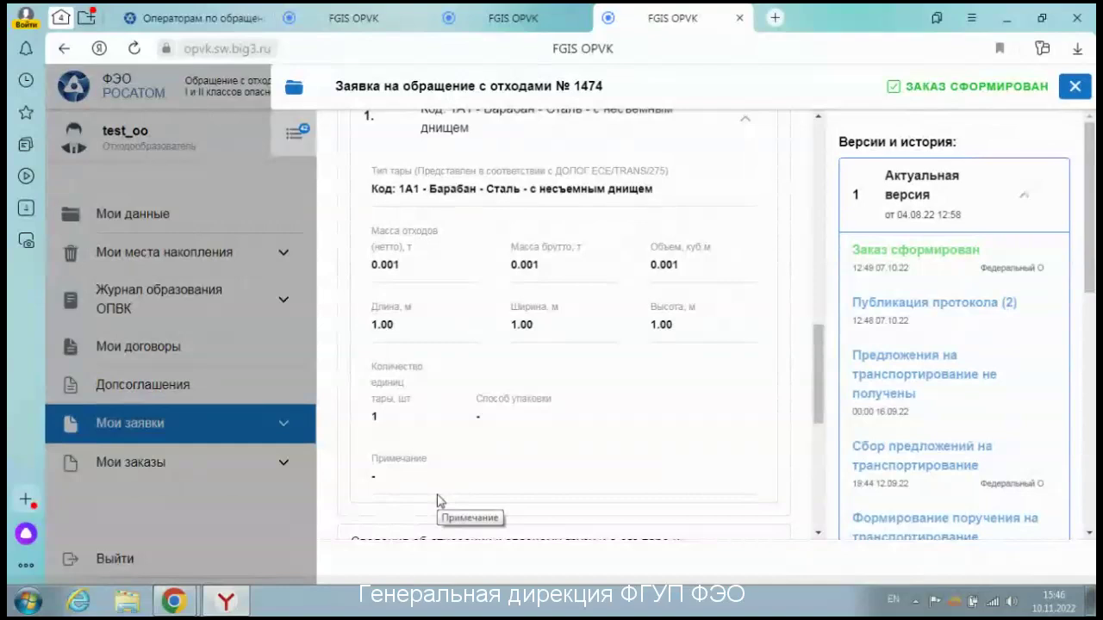
Step: Review the request's cost, tariff and prepayment data, and expand the information on dangerous cargo classification and packaging
scroll(437, 501, down, 3)
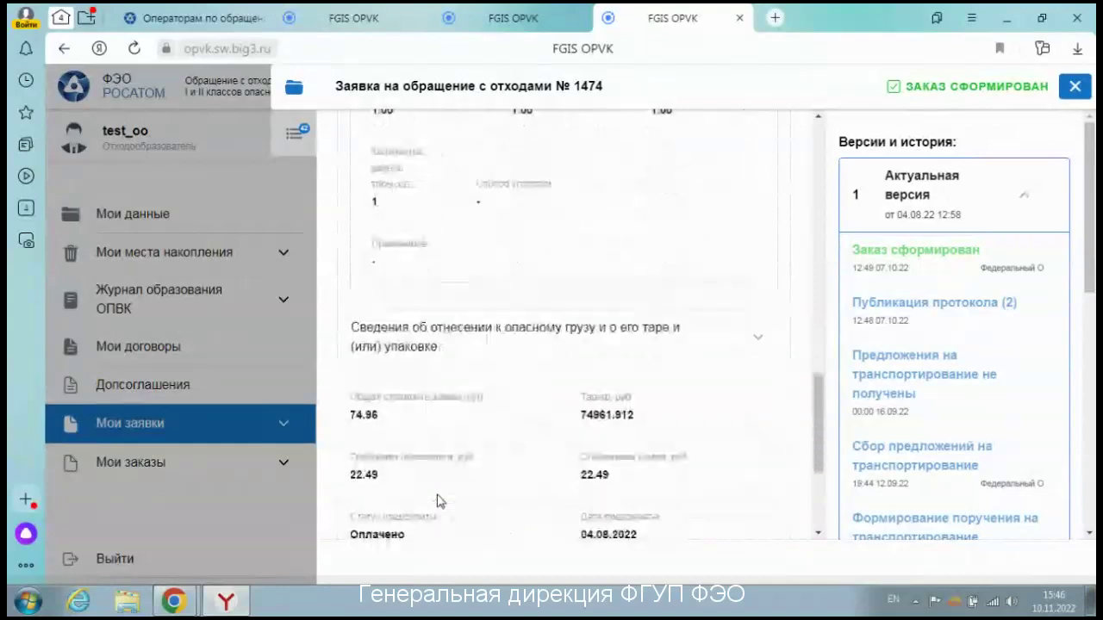
scroll(569, 354, down, 1)
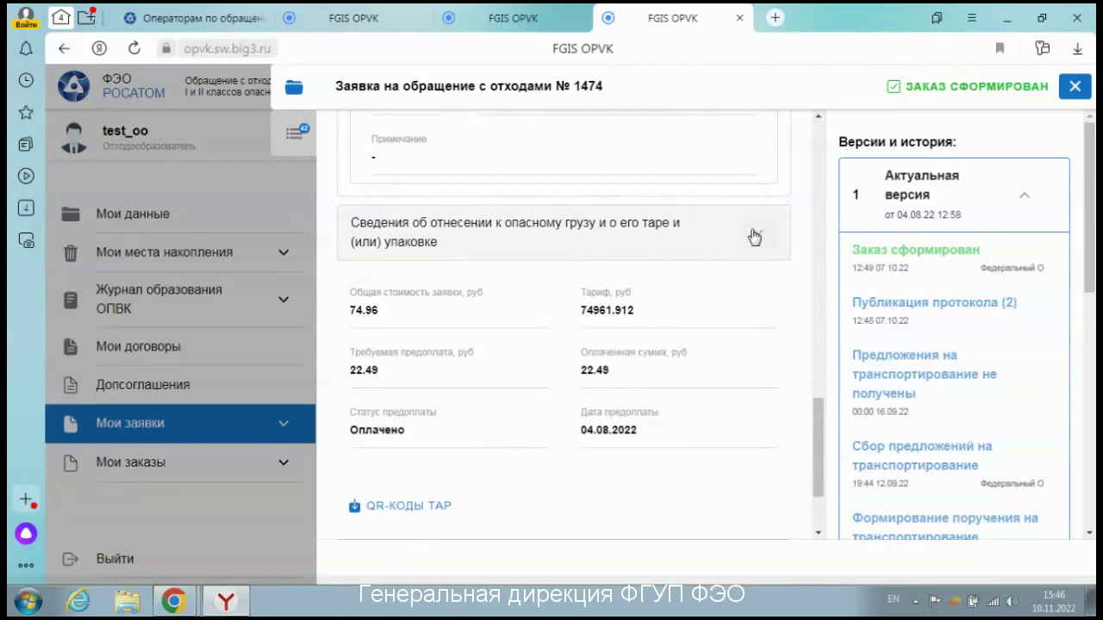
click(758, 240)
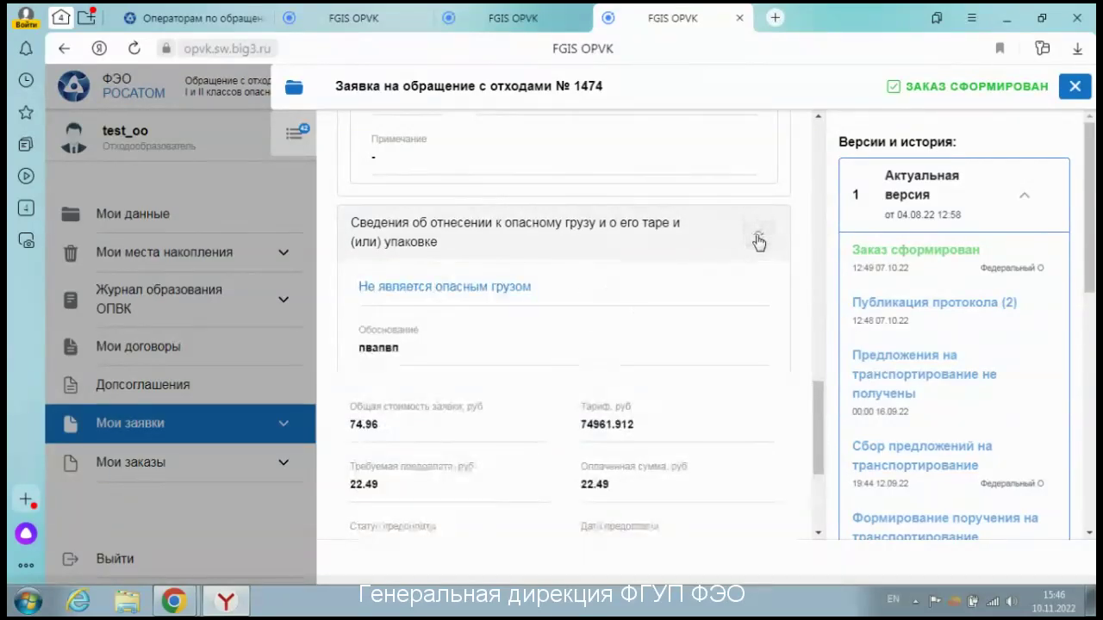
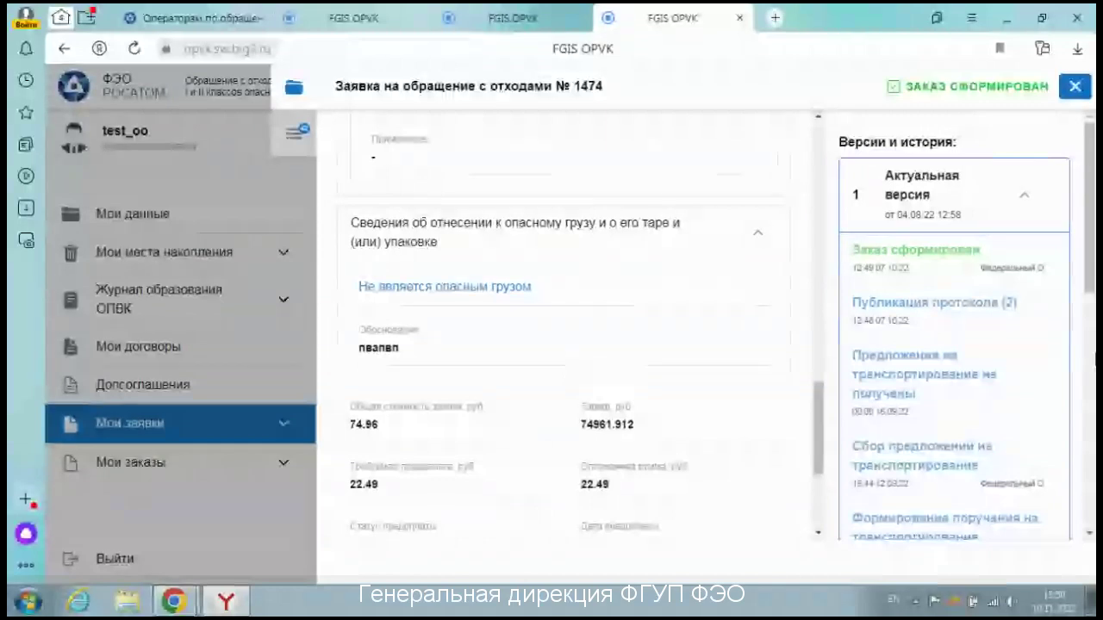
Step: Review the request's status history back to its creation and the related removal order at the end of the request card
drag(1087, 291, 1093, 512)
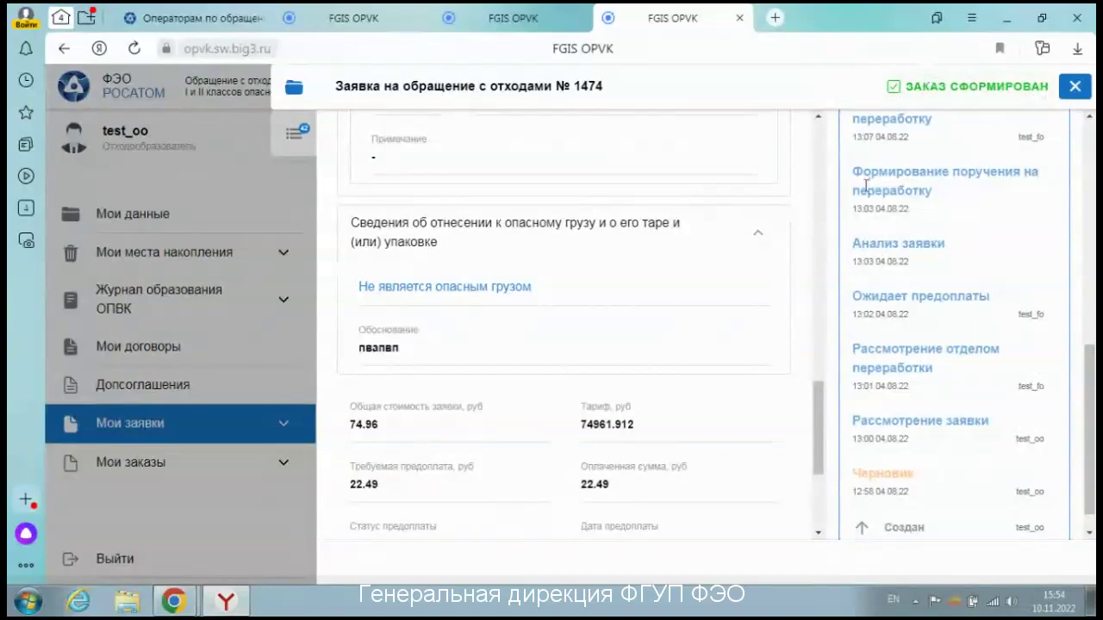
drag(816, 437, 821, 203)
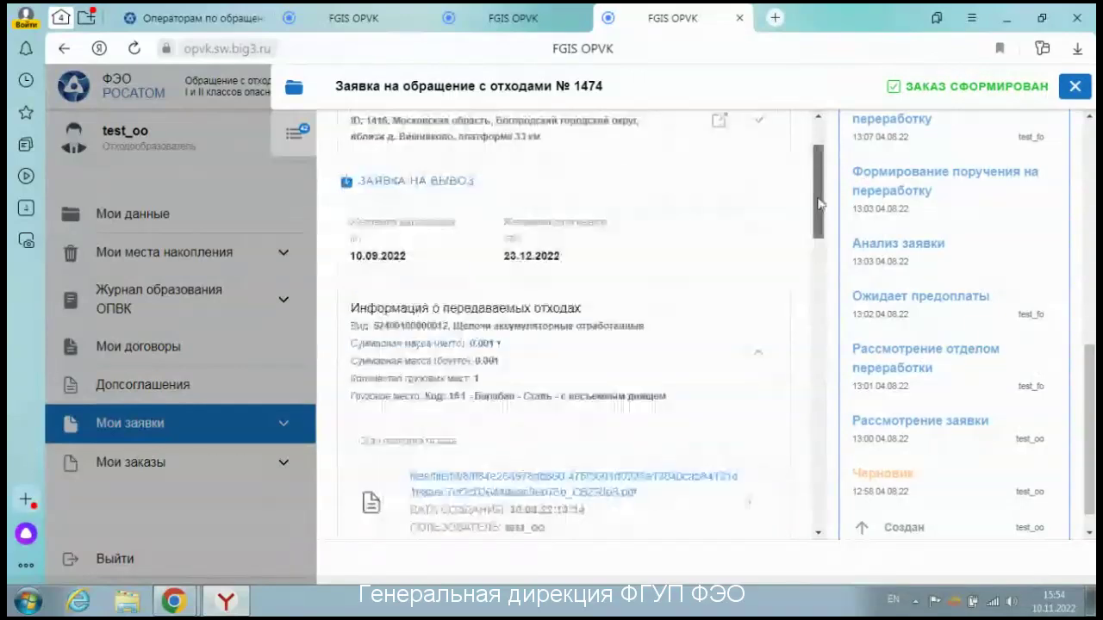
scroll(748, 249, up, 1)
drag(819, 265, 834, 528)
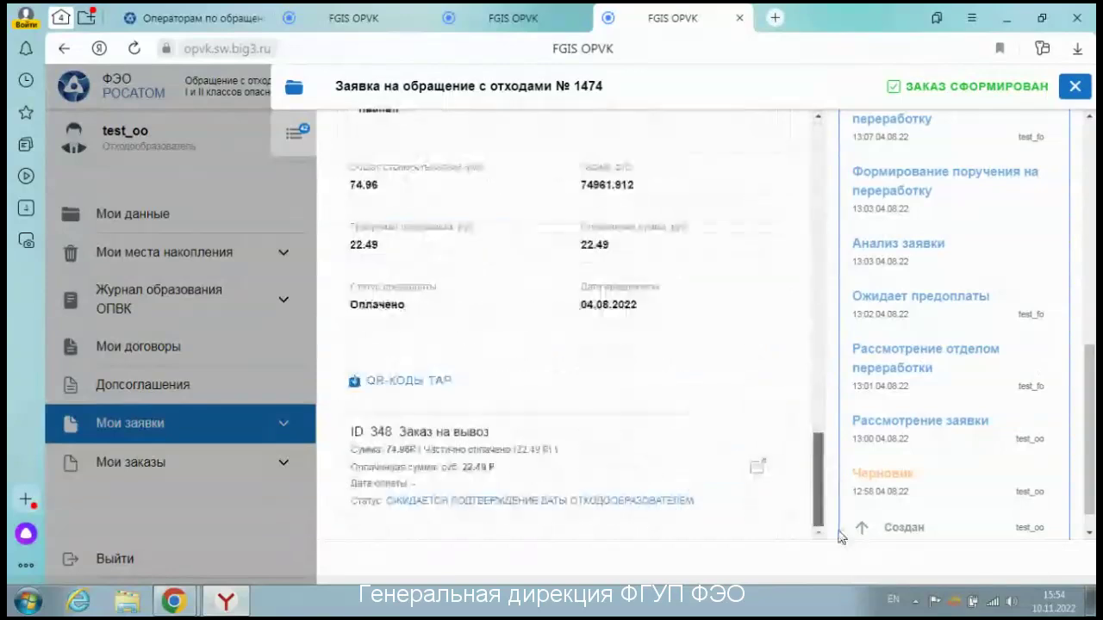
Step: Open the container QR codes of the request and review the label's numeric alternative, container ID, dimensions, mass and packaging code
click(406, 385)
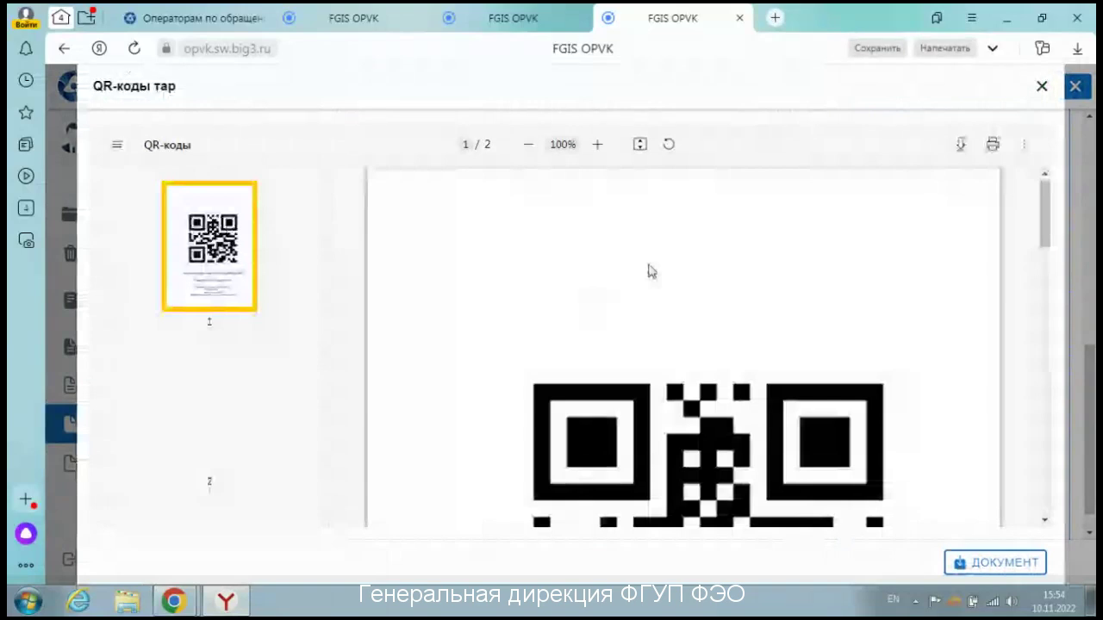
scroll(651, 271, down, 3)
scroll(651, 271, down, 4)
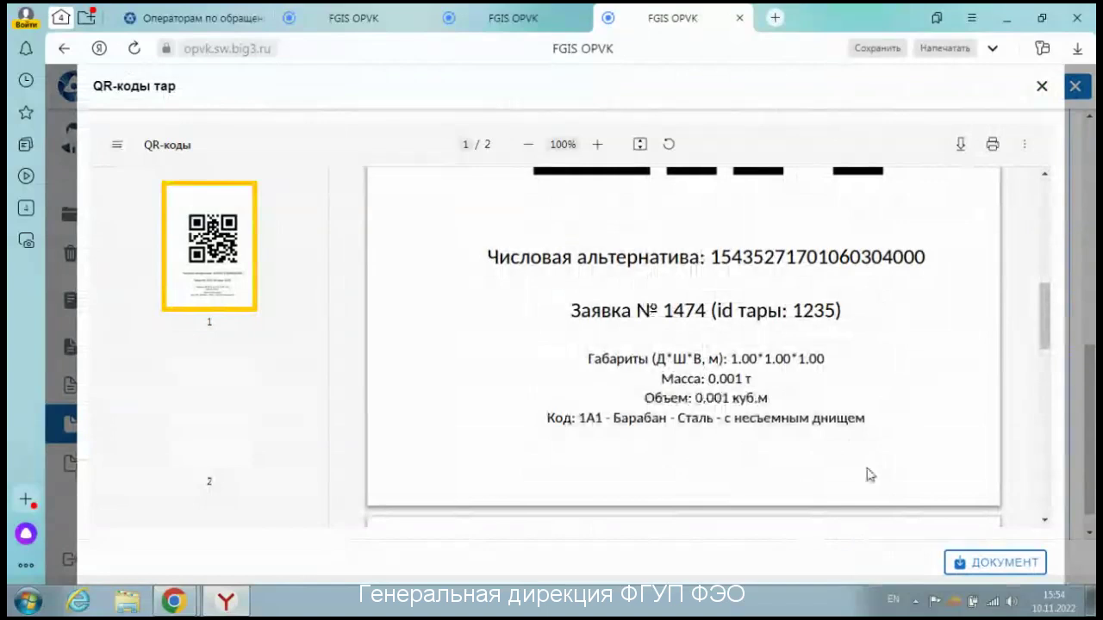
scroll(883, 330, up, 2)
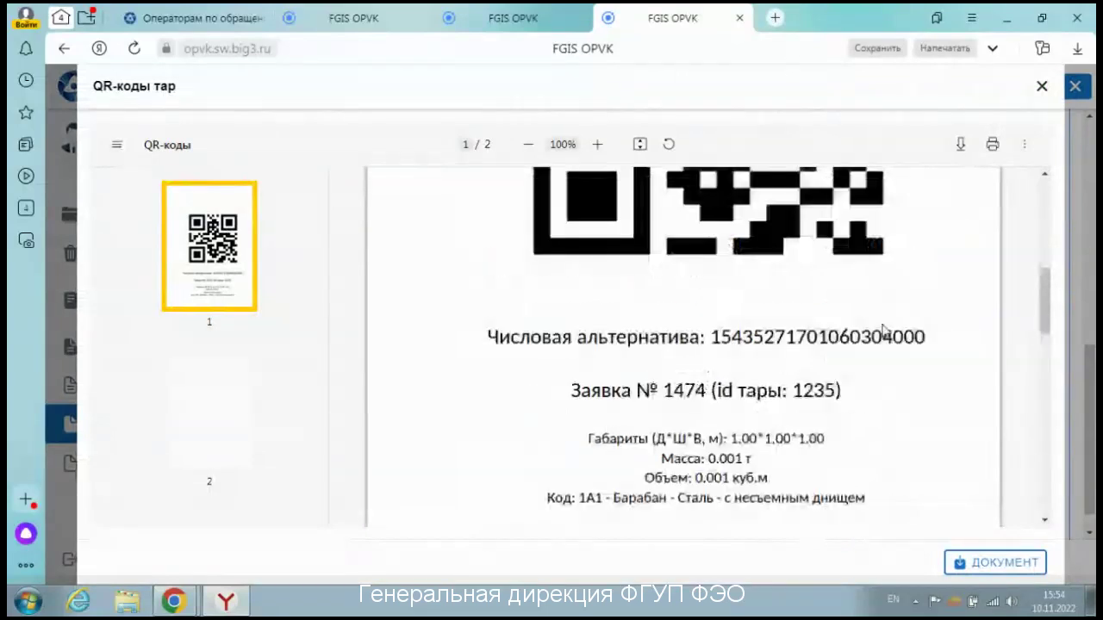
Step: Leave the container QR codes and review the related removal order's loading, cost, payment and signing information, then close the order and request cards
scroll(884, 330, up, 2)
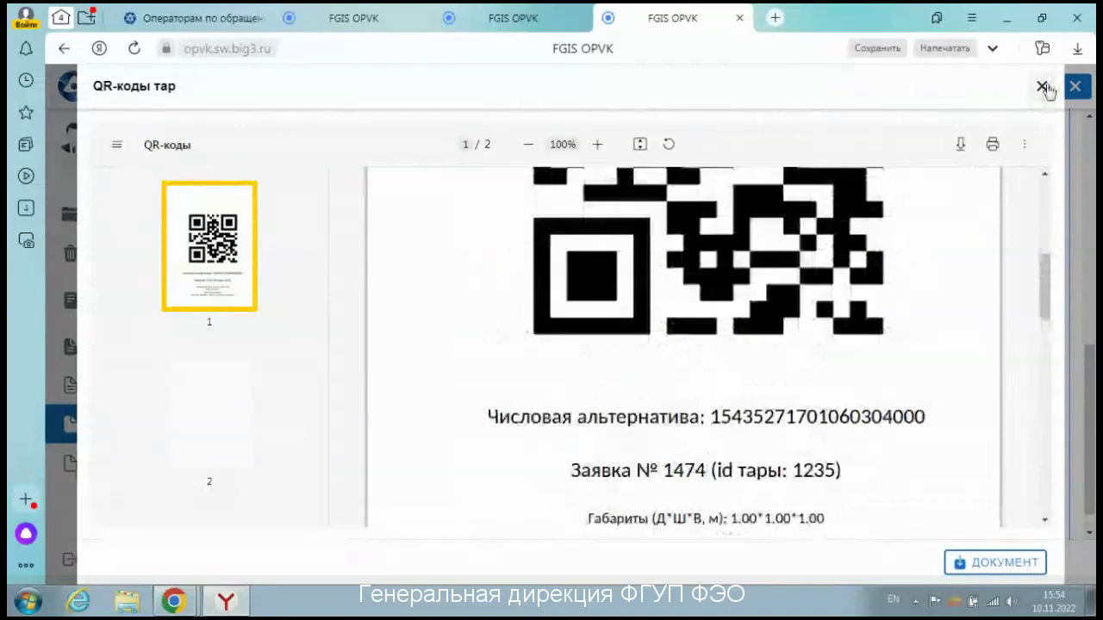
click(1042, 87)
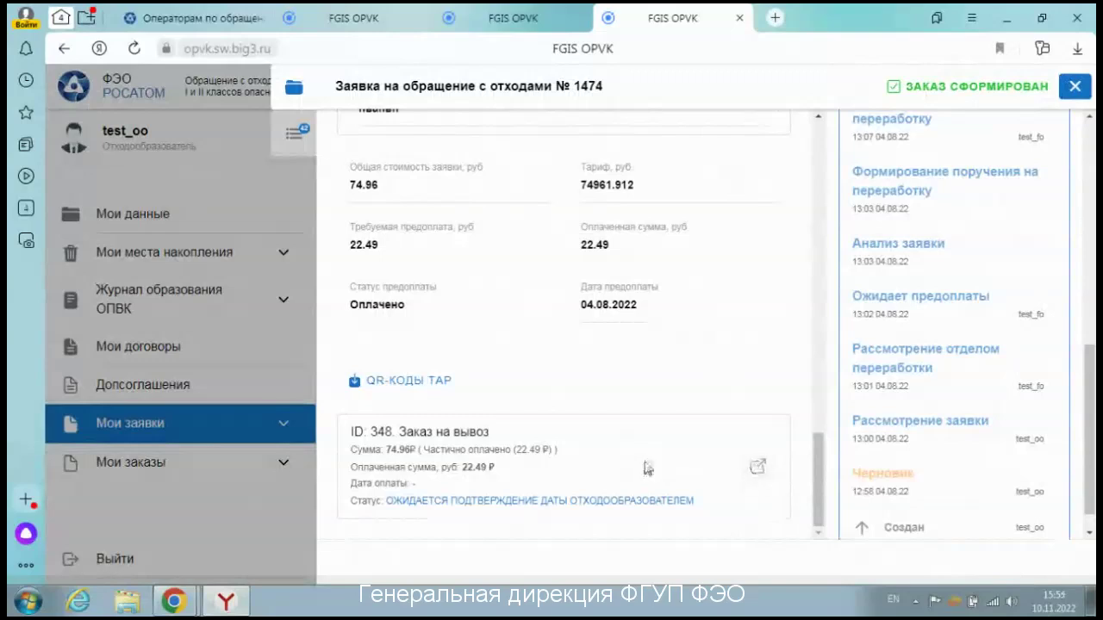
click(756, 470)
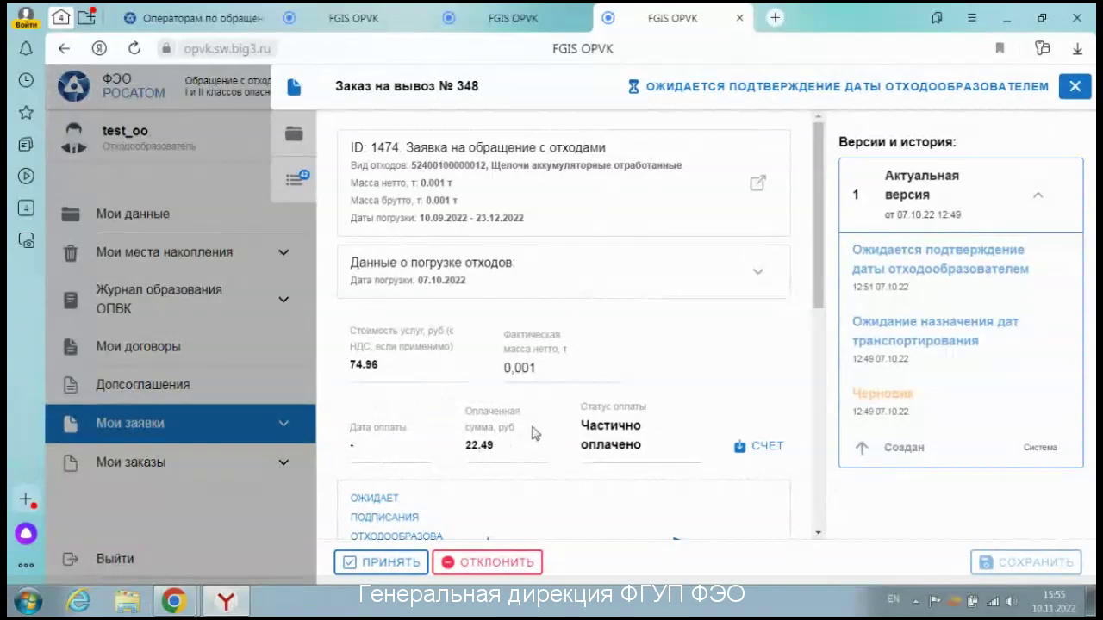
scroll(533, 428, down, 1)
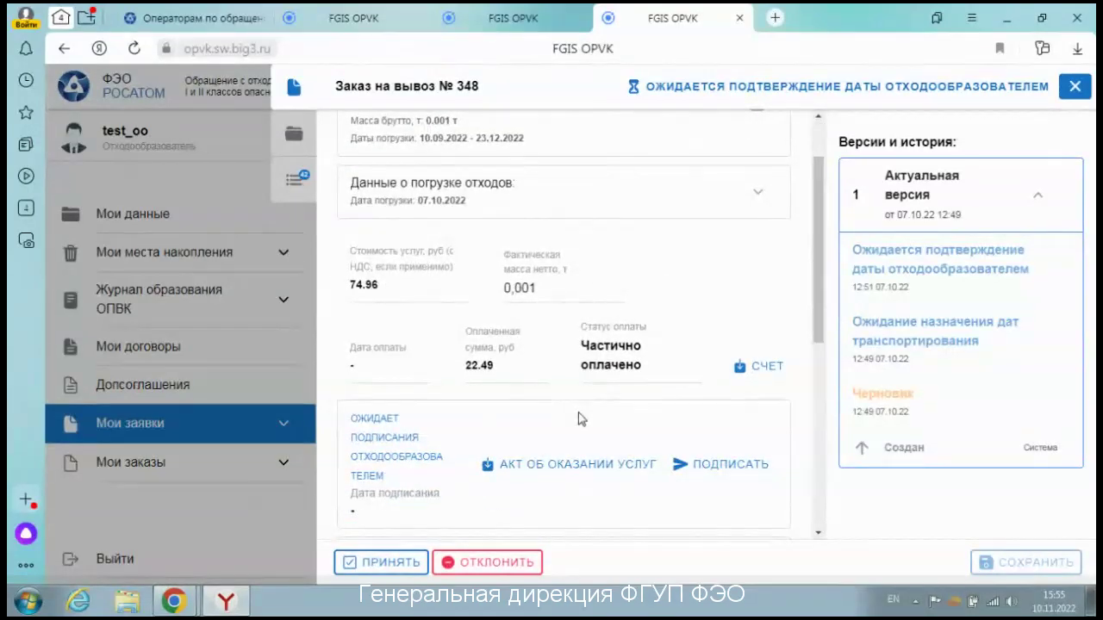
scroll(624, 329, up, 1)
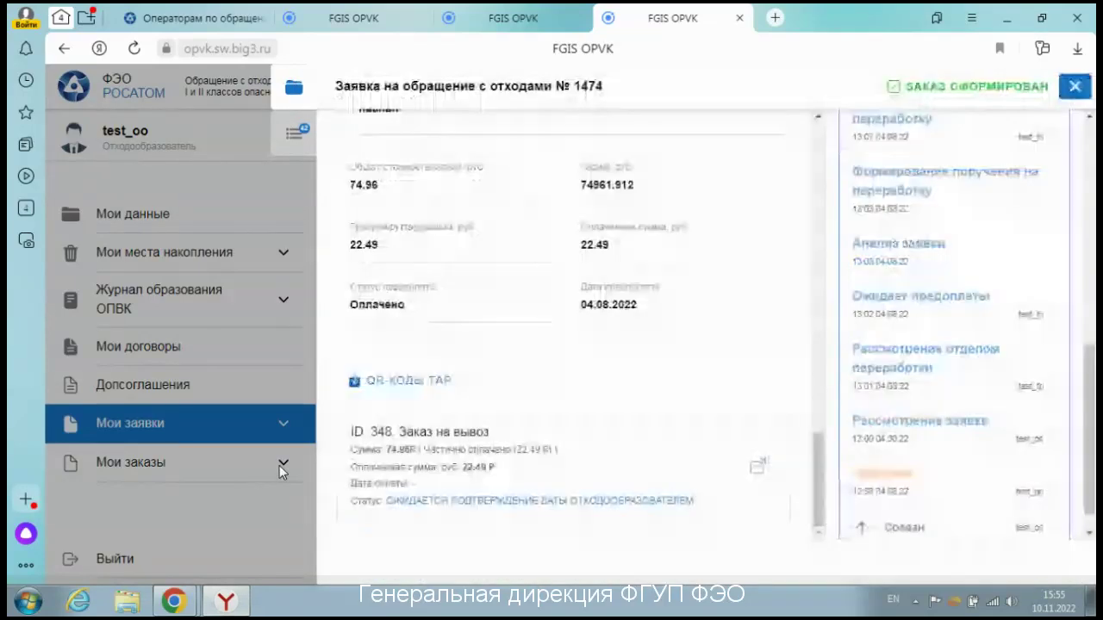
key(Escape)
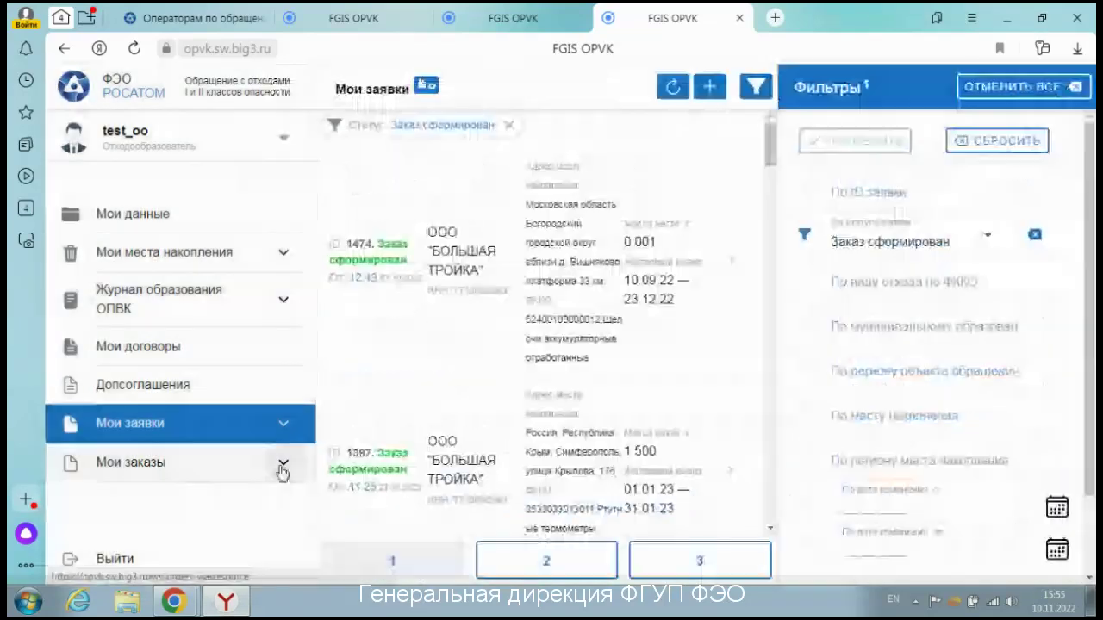
Step: Open the list of own orders (Мои заказы) and filter it by the order status "Заказ выполнен"
click(132, 467)
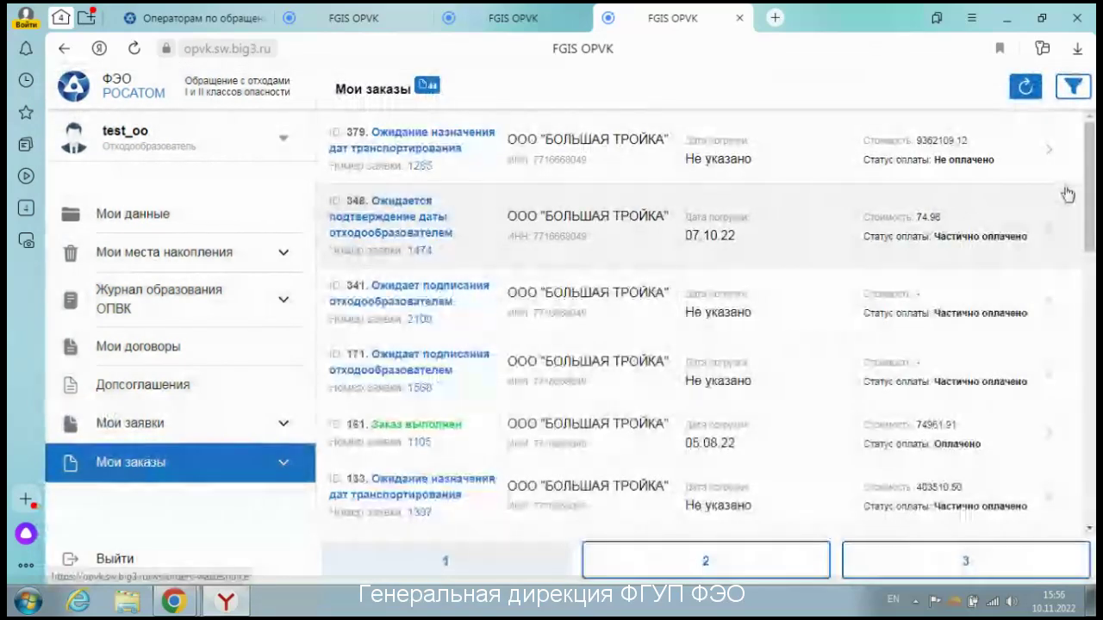
click(1084, 90)
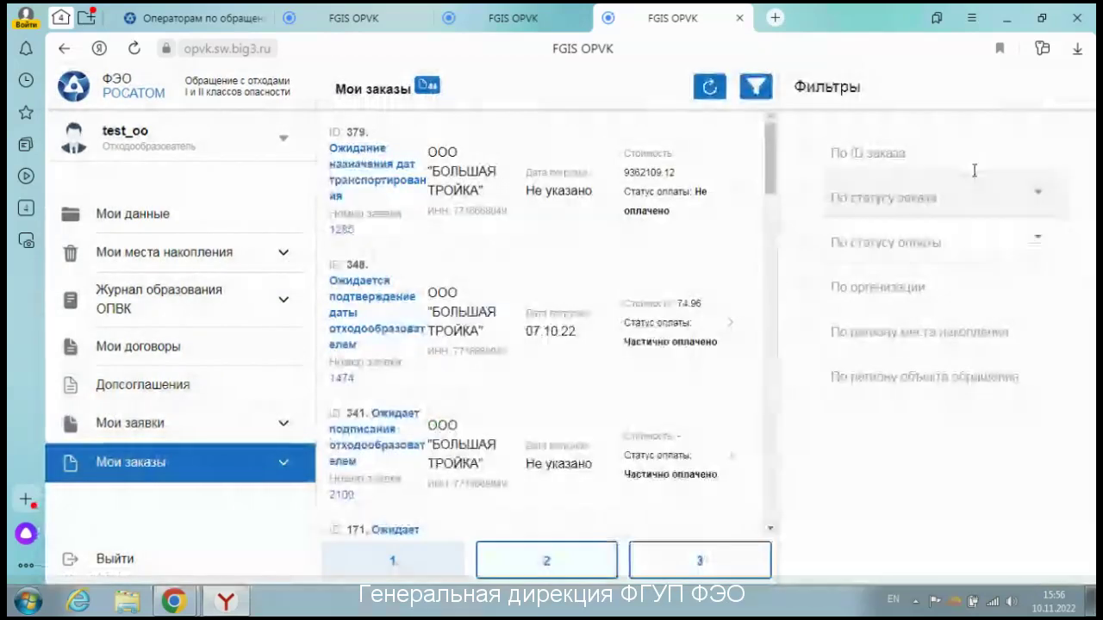
click(974, 194)
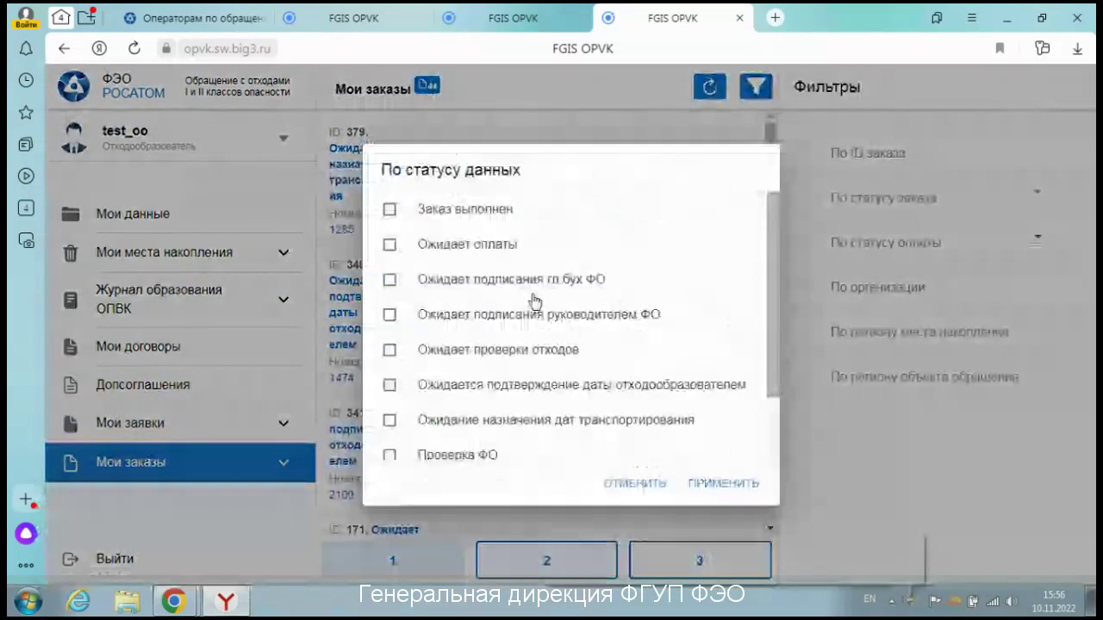
click(389, 210)
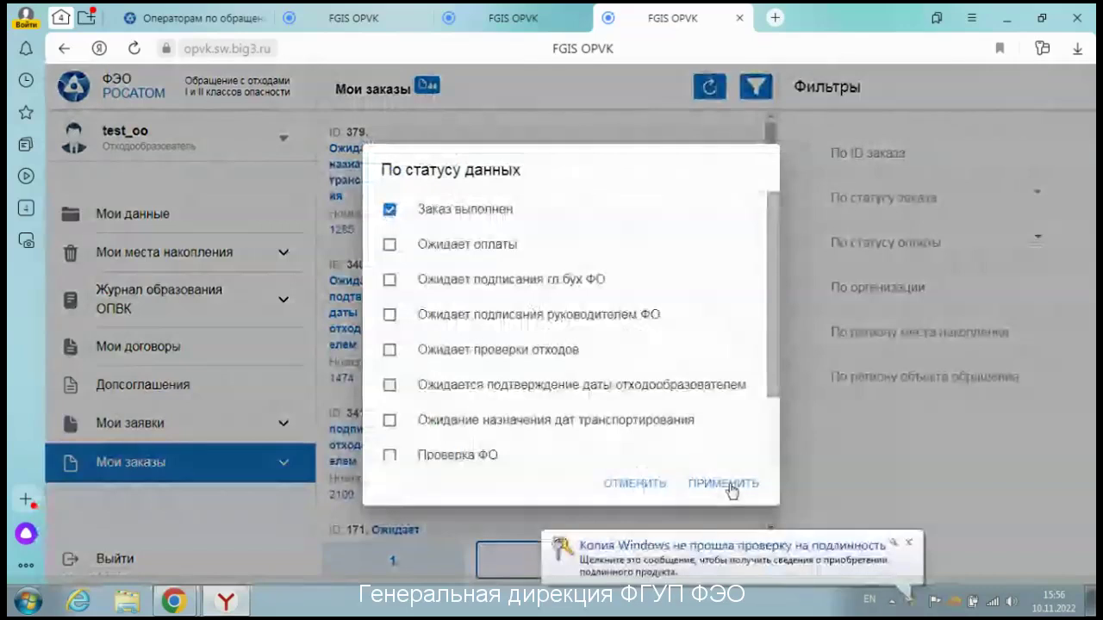
click(729, 486)
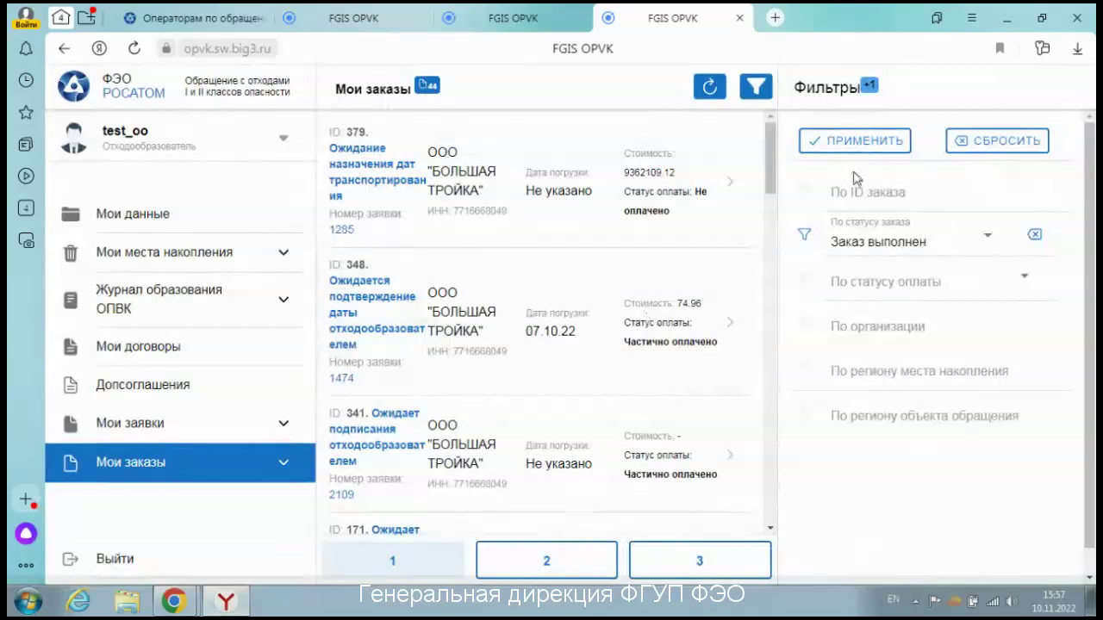
click(854, 140)
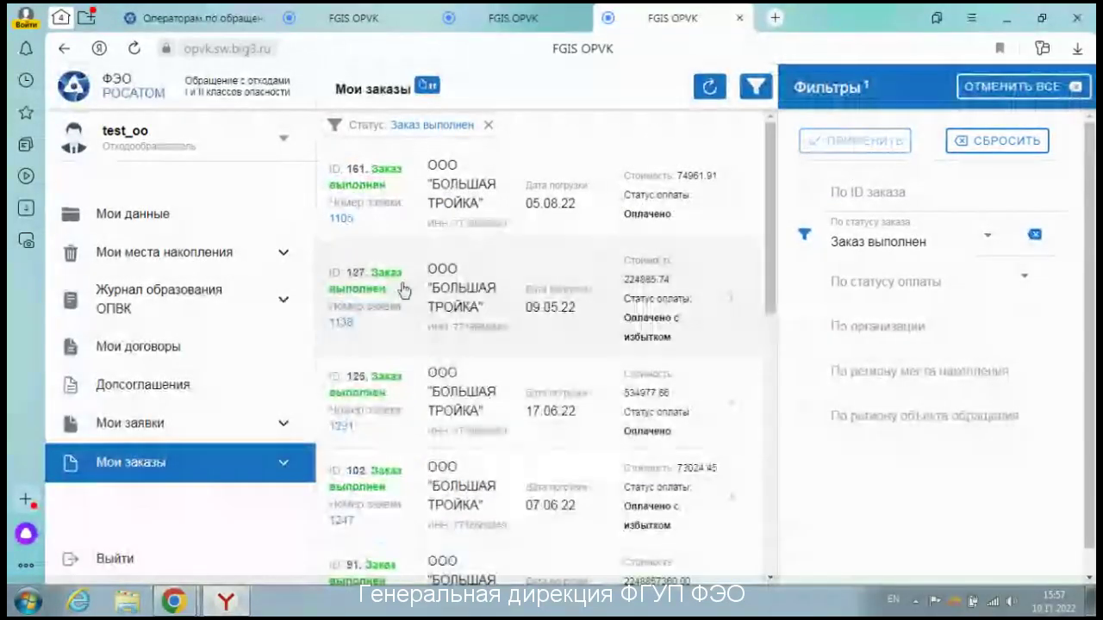
Step: Open the completed removal order with loading date 09.05.22 and review its payment data, closing documents and status history
click(590, 332)
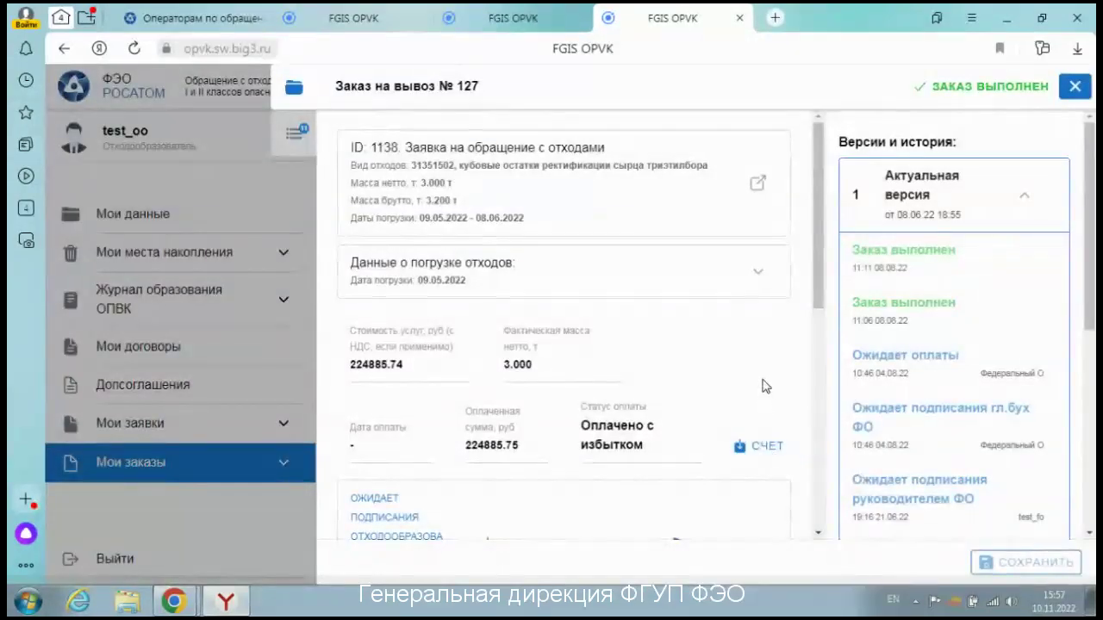
scroll(765, 387, down, 5)
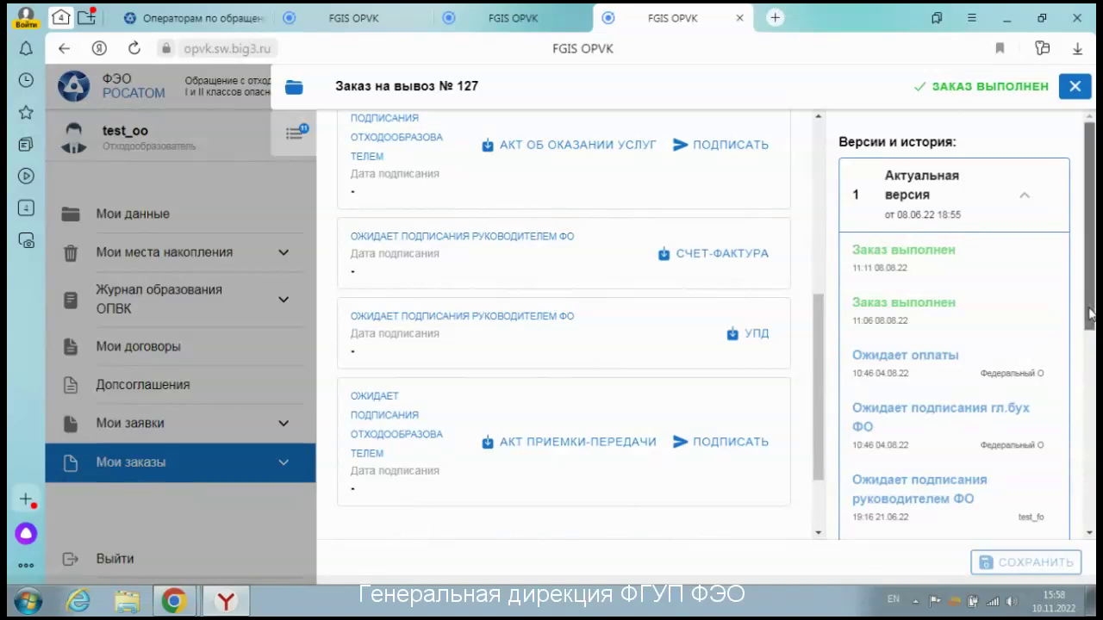
drag(1090, 315, 1095, 480)
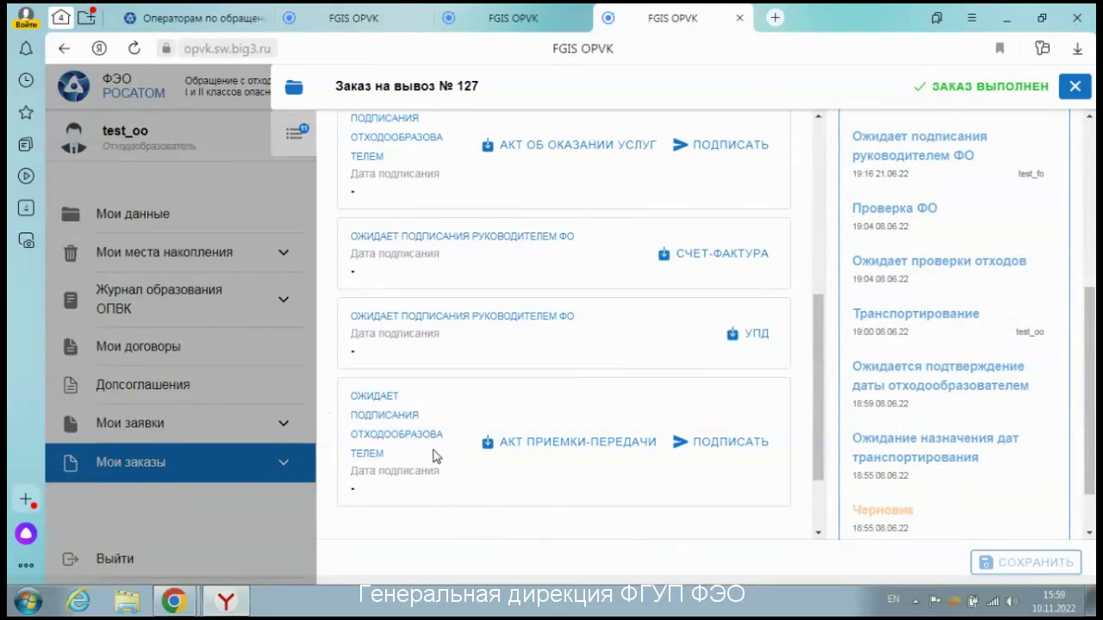
scroll(931, 250, up, 3)
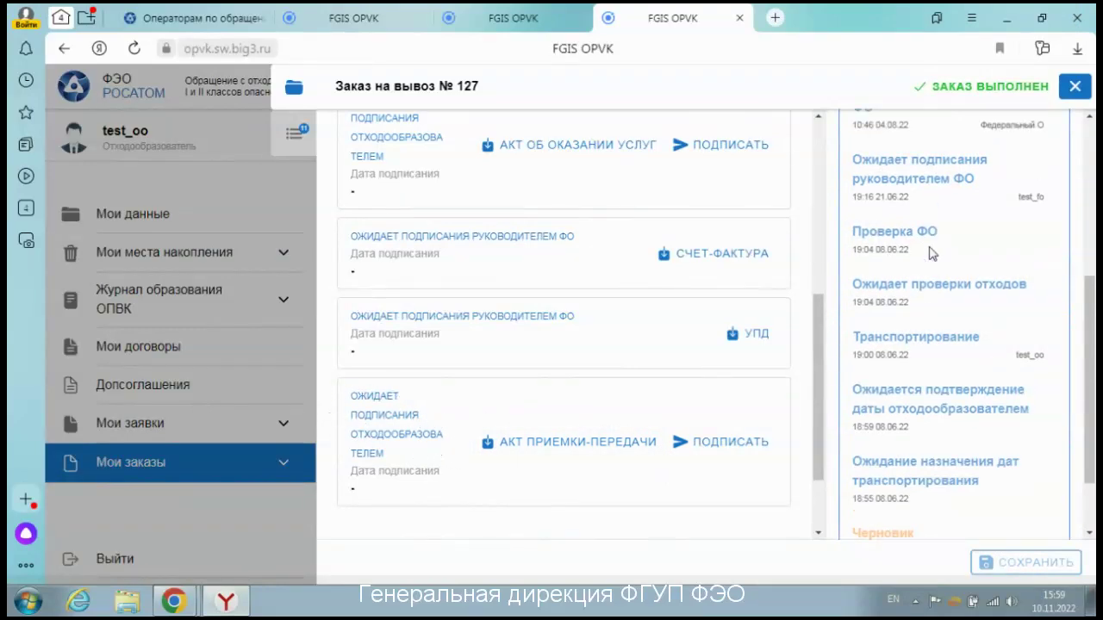
scroll(926, 285, up, 2)
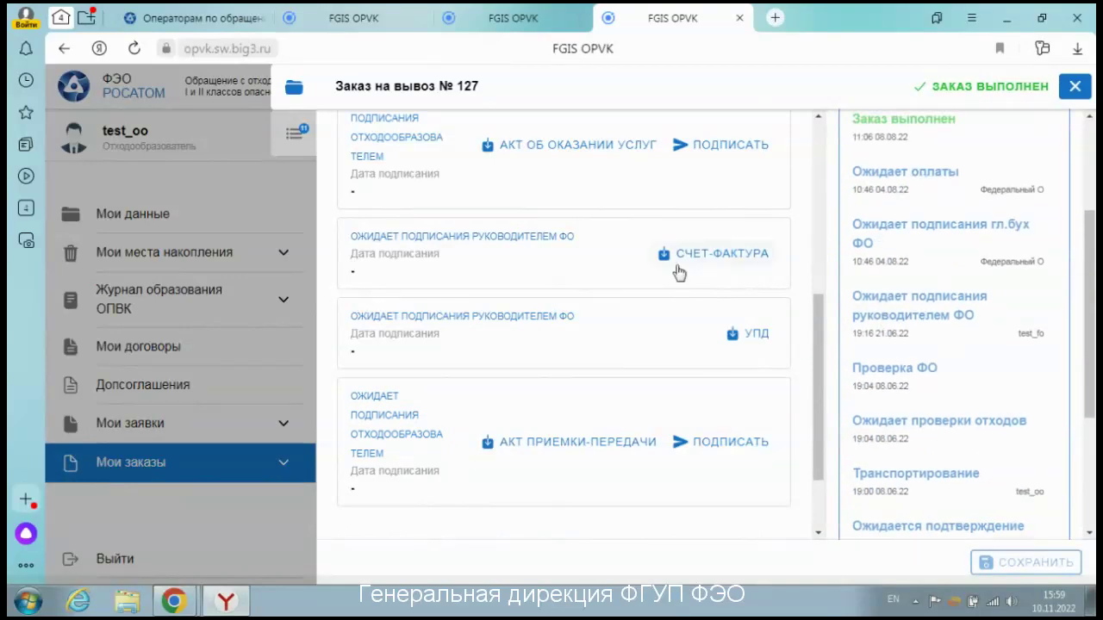